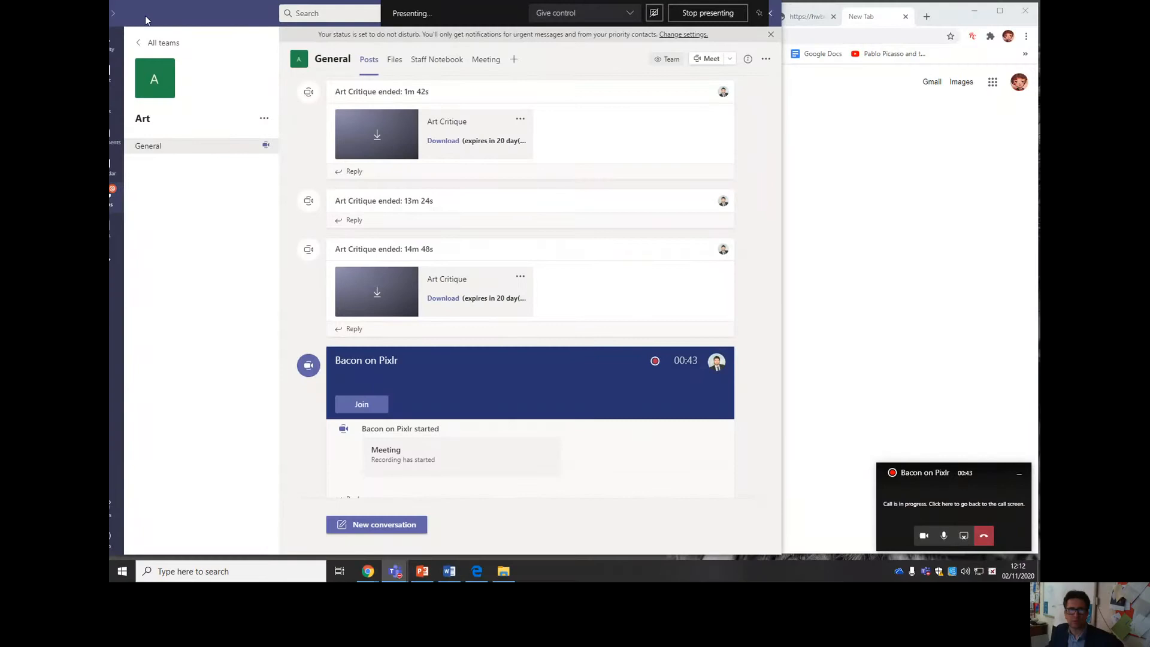
# - Minimise the Teams window and search Google for pixlr in the browser
pyautogui.moveTo(144, 23); pyautogui.dragTo(198, 28)
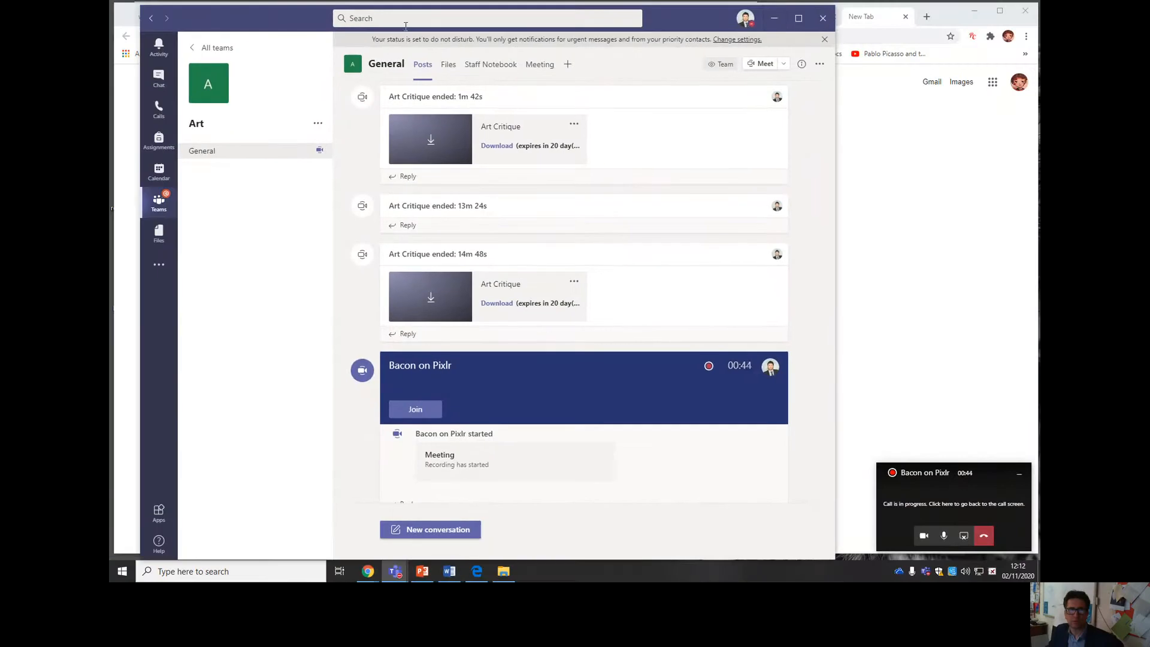
pyautogui.click(774, 19)
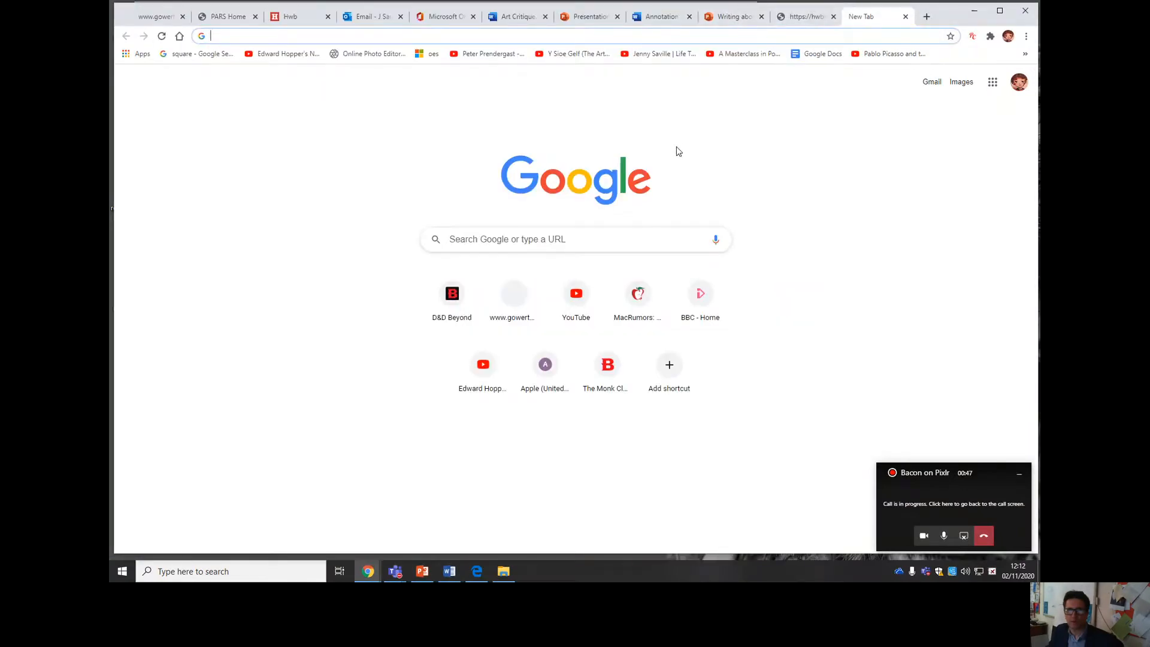
pyautogui.click(431, 34)
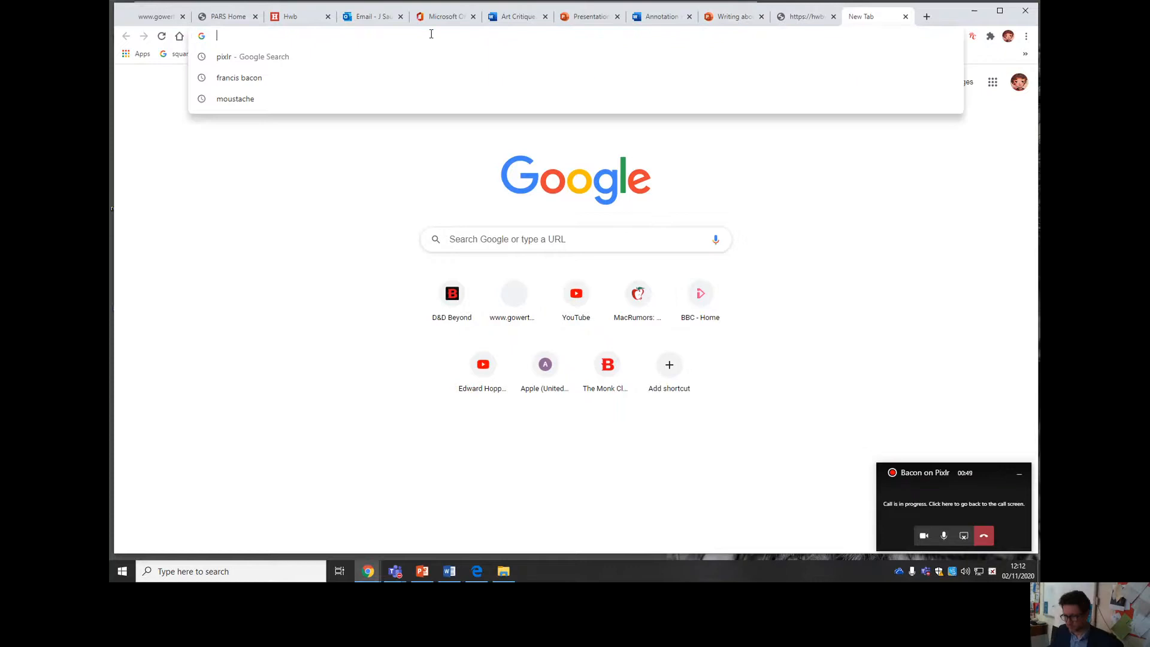
pyautogui.write('pixl')
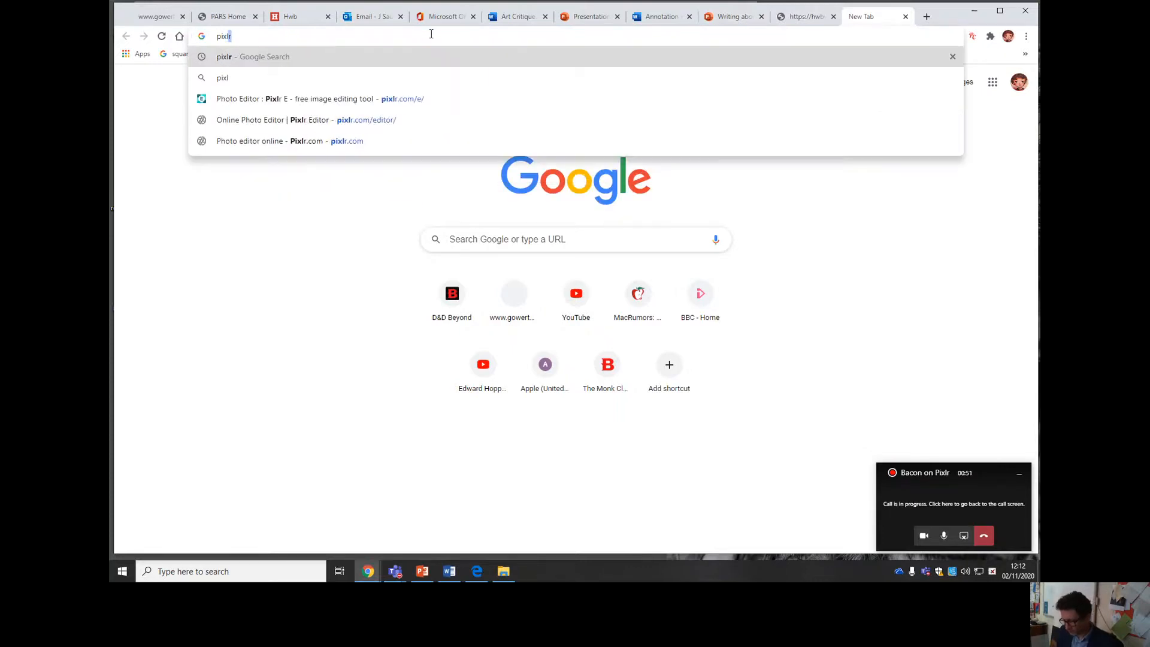
pyautogui.write('r')
pyautogui.press('Return')
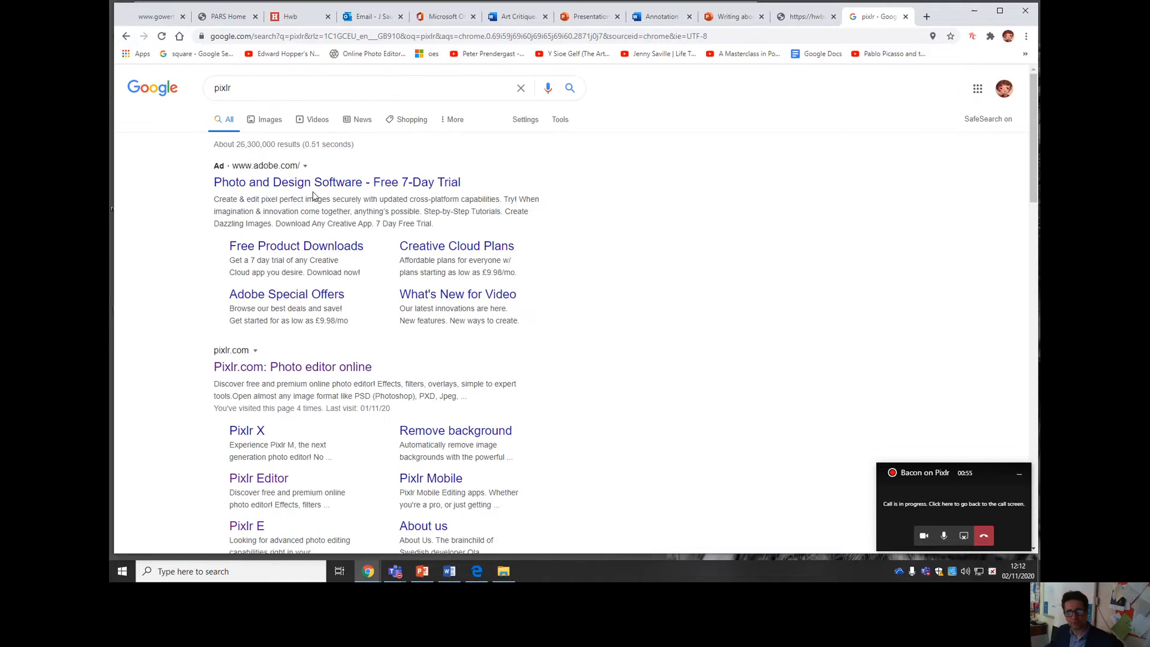
# - Open the advanced Pixlr E editor from the Pixlr website and create a blank Full HD image, 1920 x 1080
pyautogui.click(261, 371)
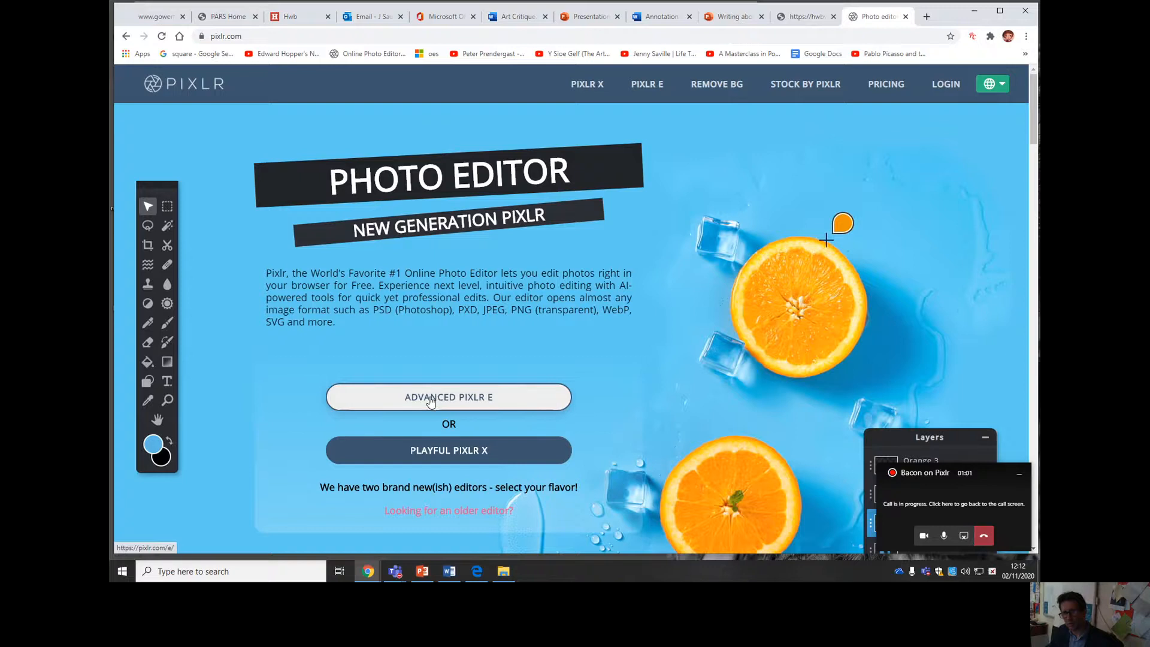
pyautogui.click(430, 399)
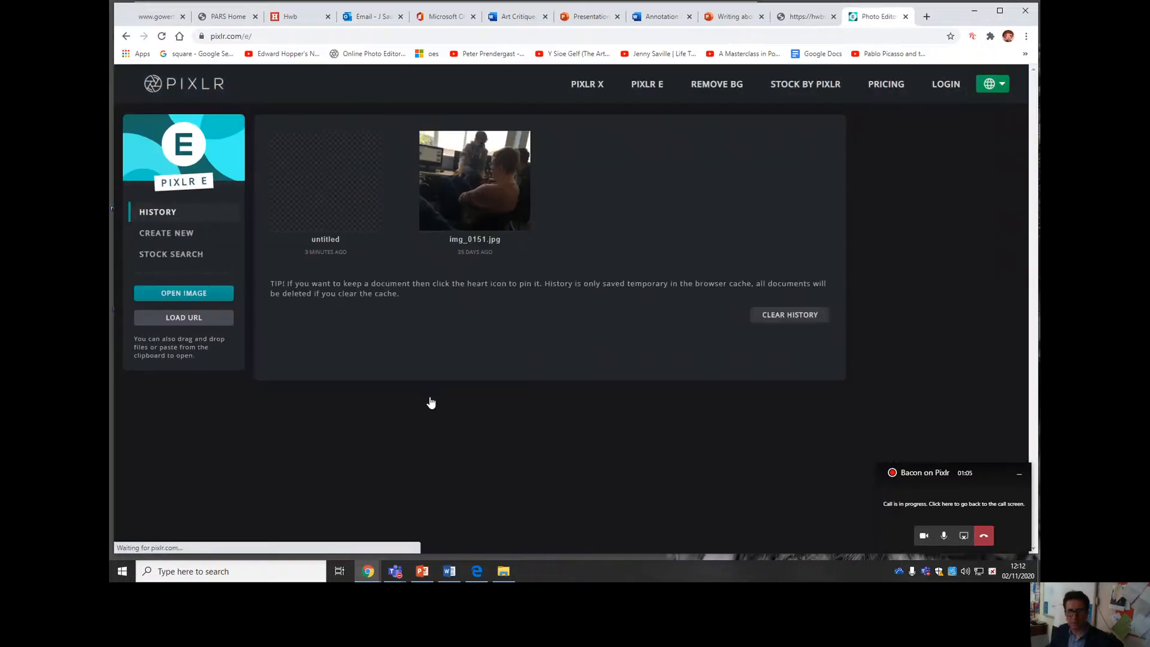
pyautogui.click(172, 237)
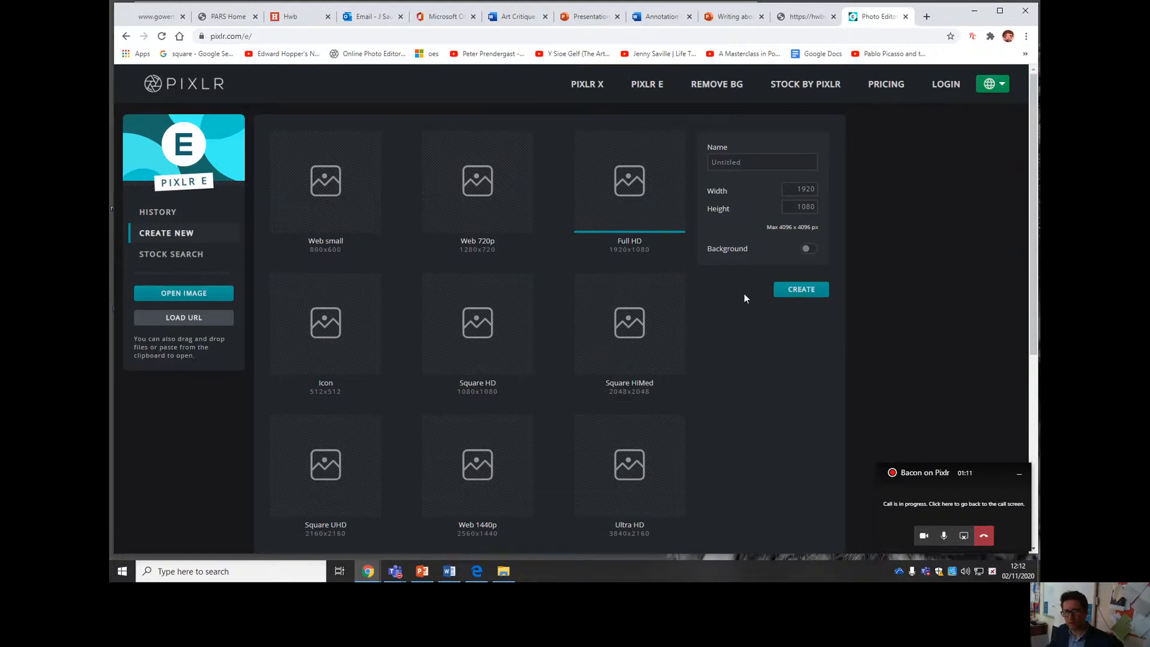
pyautogui.click(789, 292)
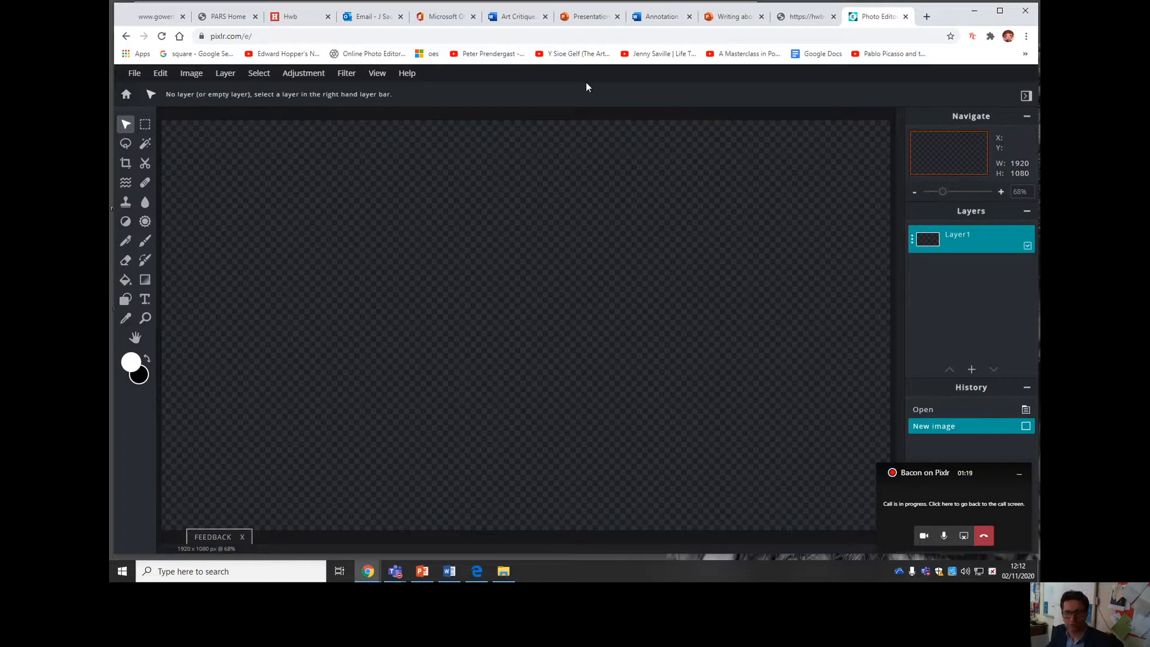
# - Copy the portrait photo from the open Outlook email and paste it into the blank Pixlr image
pyautogui.click(381, 20)
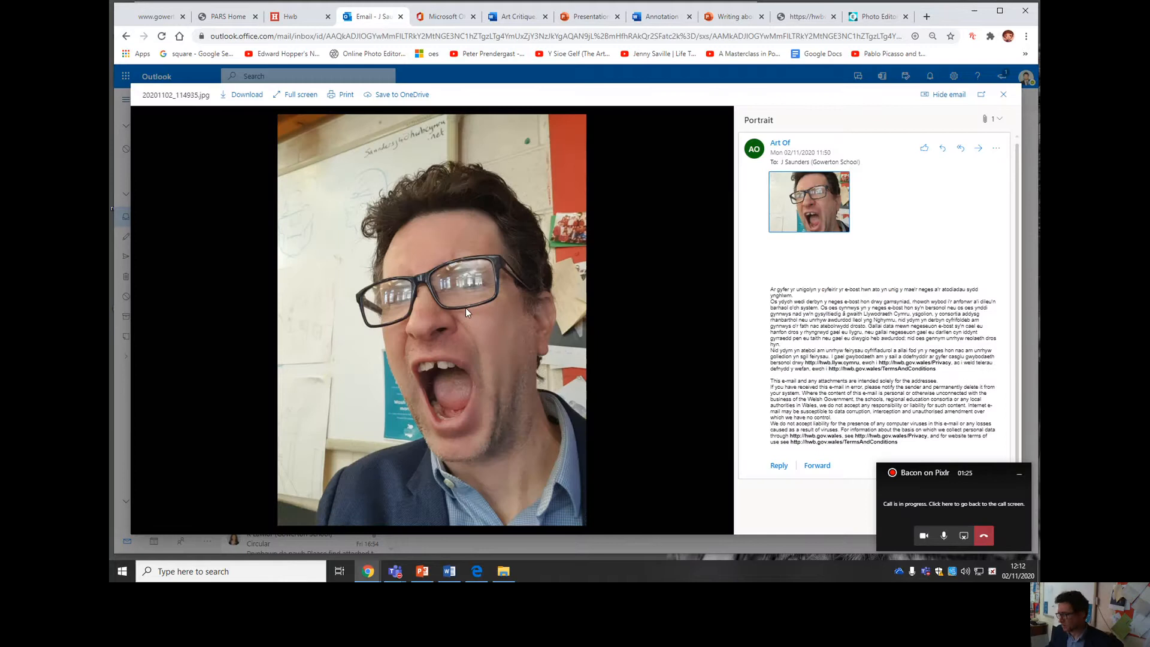
pyautogui.rightClick(466, 307)
pyautogui.click(488, 343)
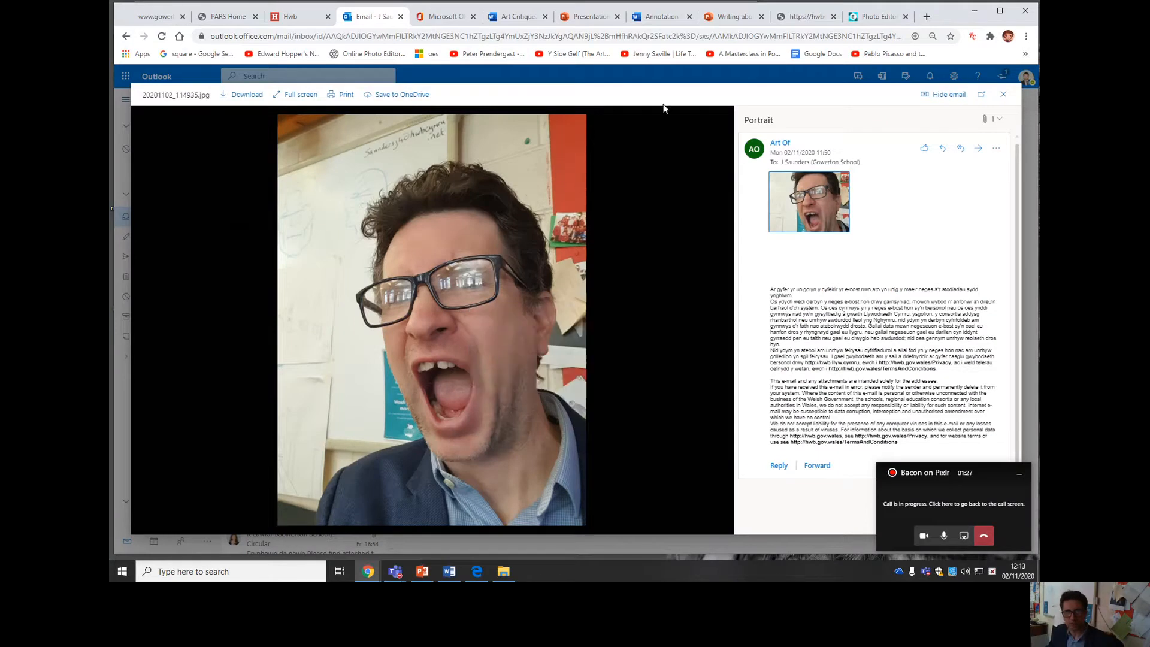
pyautogui.click(878, 16)
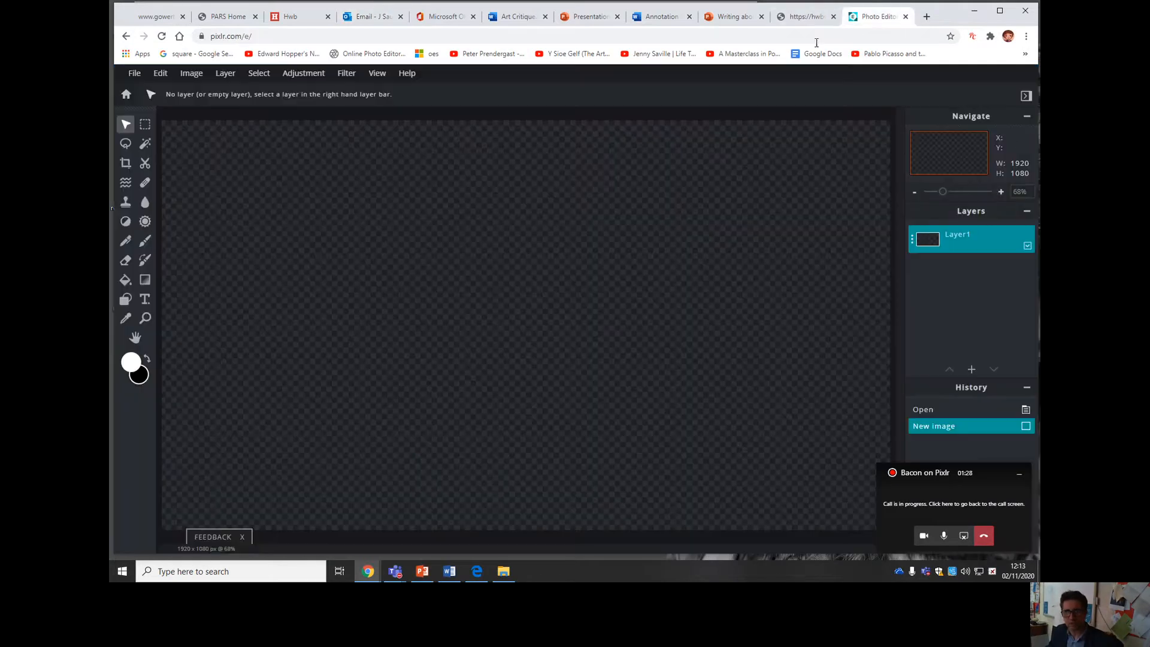
pyautogui.click(160, 74)
pyautogui.click(171, 171)
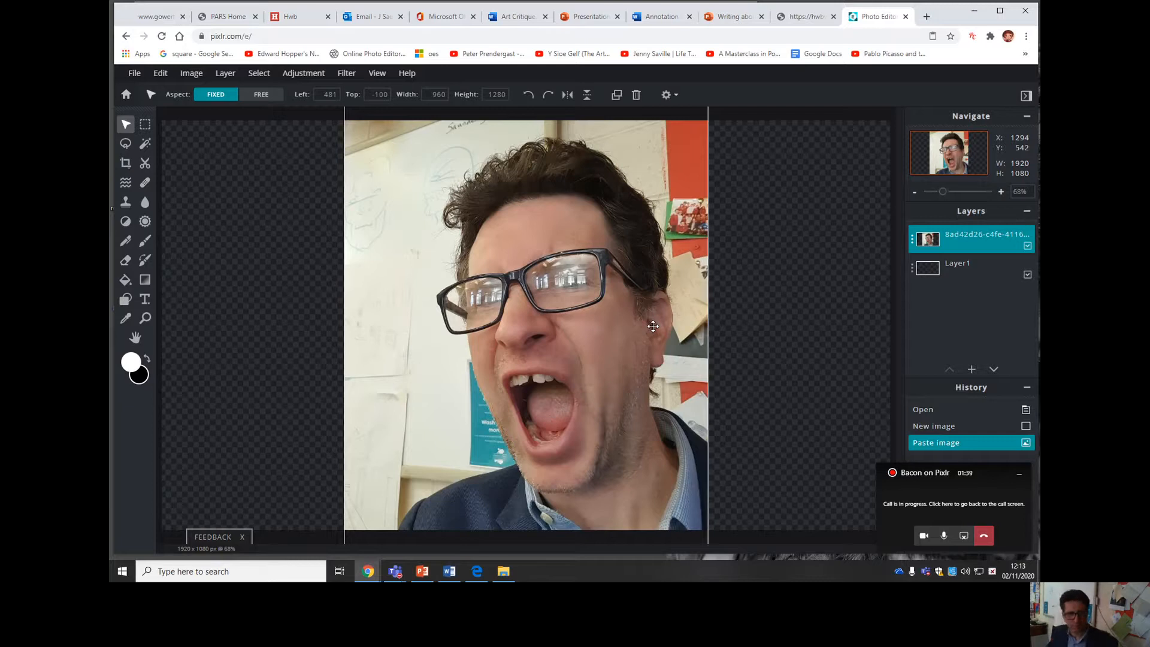
# - Set up the toning (dodge and burn) tool to darken shadows with a strength of 16
pyautogui.click(129, 227)
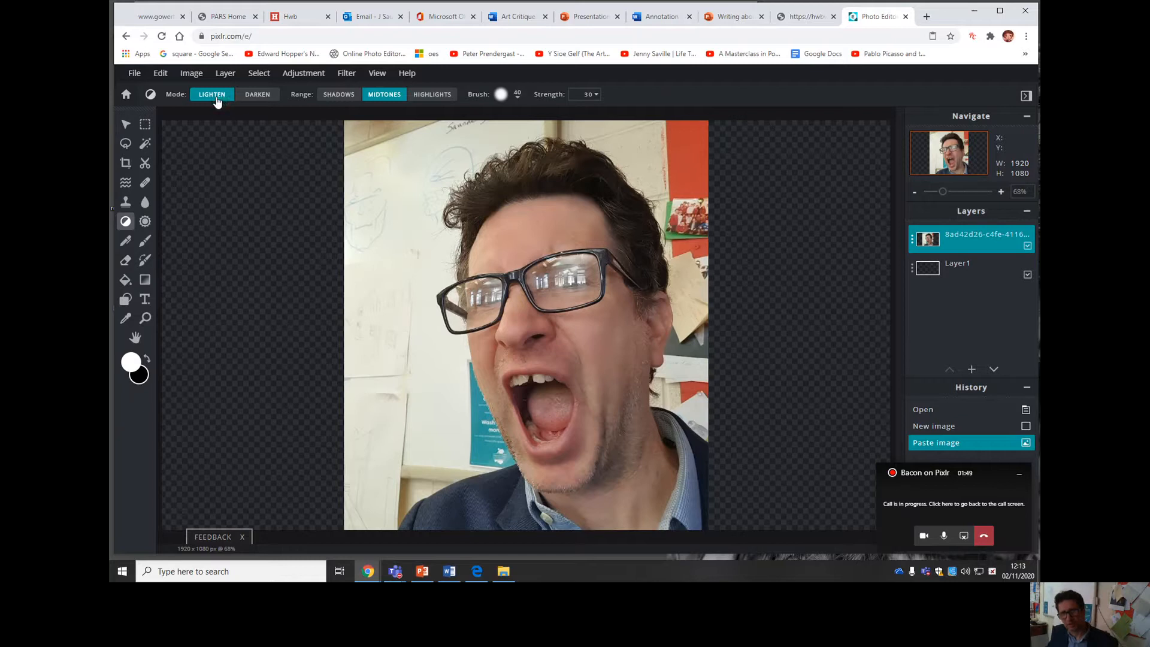
pyautogui.click(252, 96)
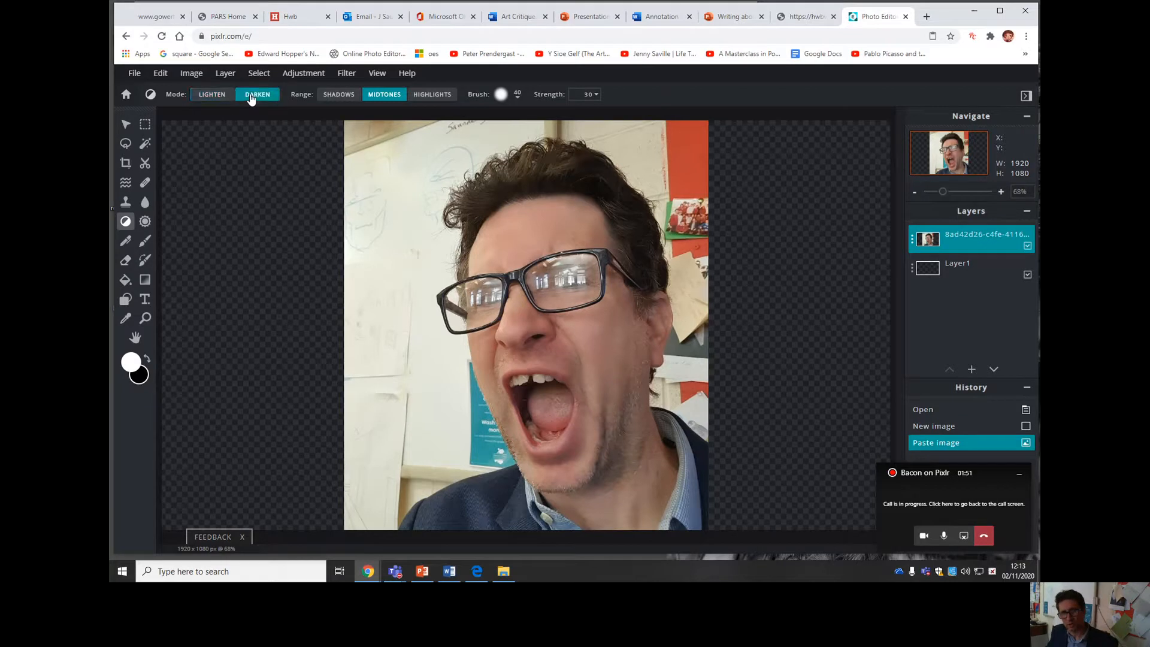
pyautogui.click(335, 96)
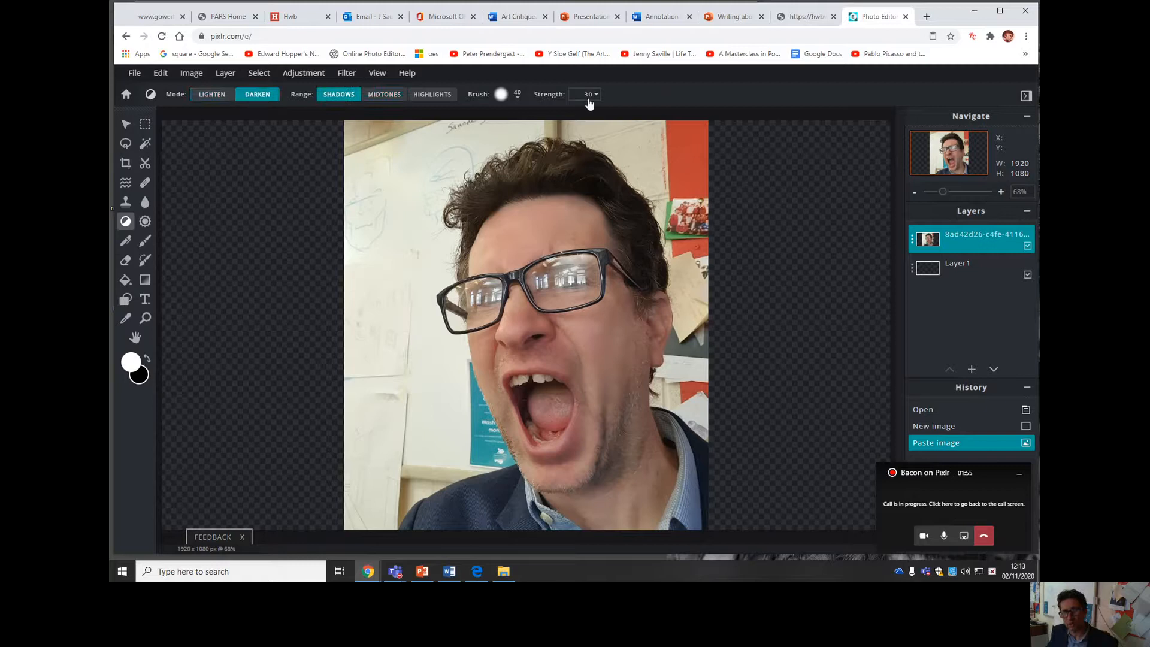
pyautogui.click(597, 98)
pyautogui.click(521, 113)
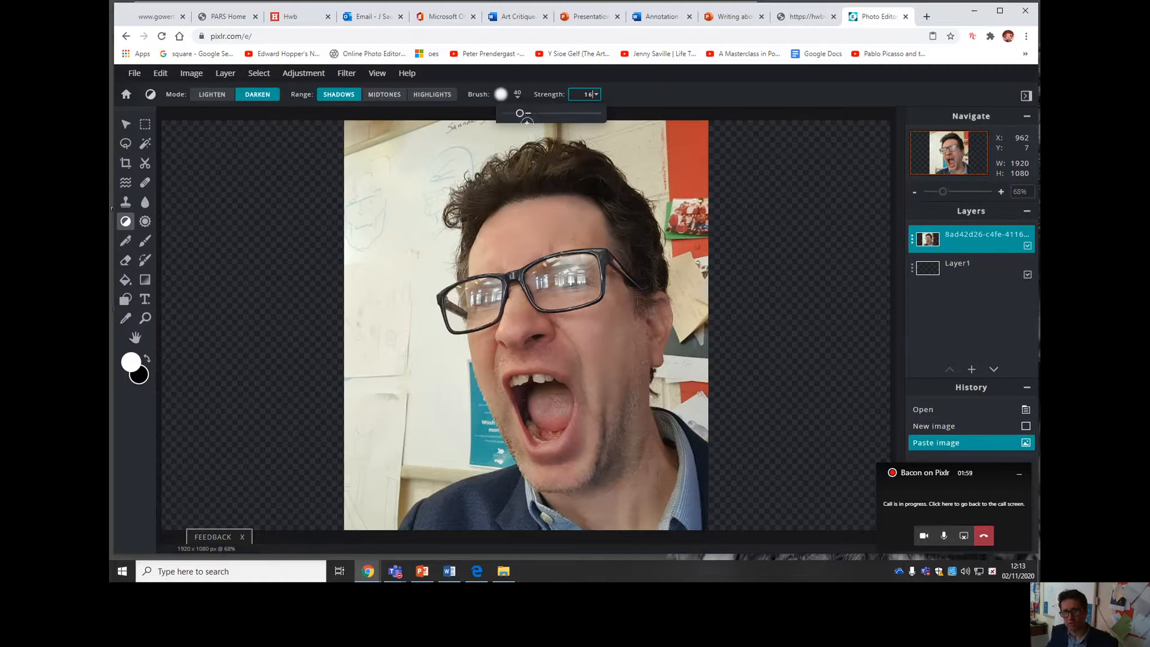
# - Enlarge the toning brush to 366 px and darken the whiteboard area beside the head
pyautogui.click(499, 96)
pyautogui.click(500, 95)
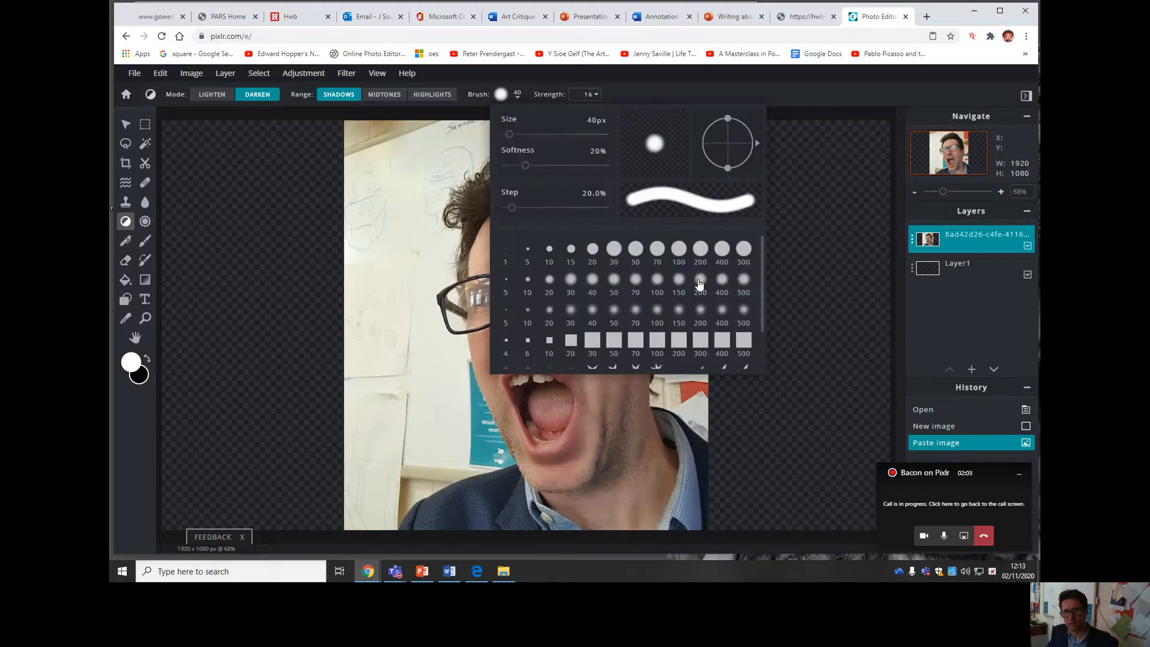
pyautogui.click(526, 134)
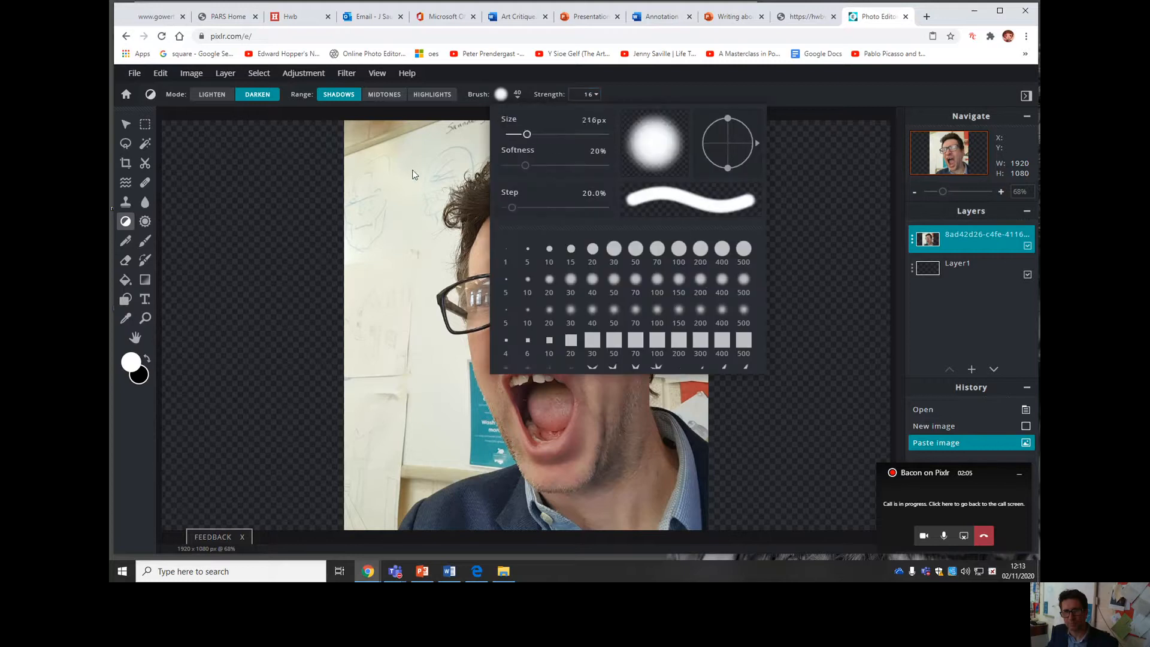
pyautogui.click(541, 134)
pyautogui.moveTo(395, 162)
pyautogui.mouseDown()
pyautogui.moveTo(369, 236)
pyautogui.moveTo(344, 262)
pyautogui.moveTo(383, 235)
pyautogui.mouseUp()
pyautogui.click(371, 201)
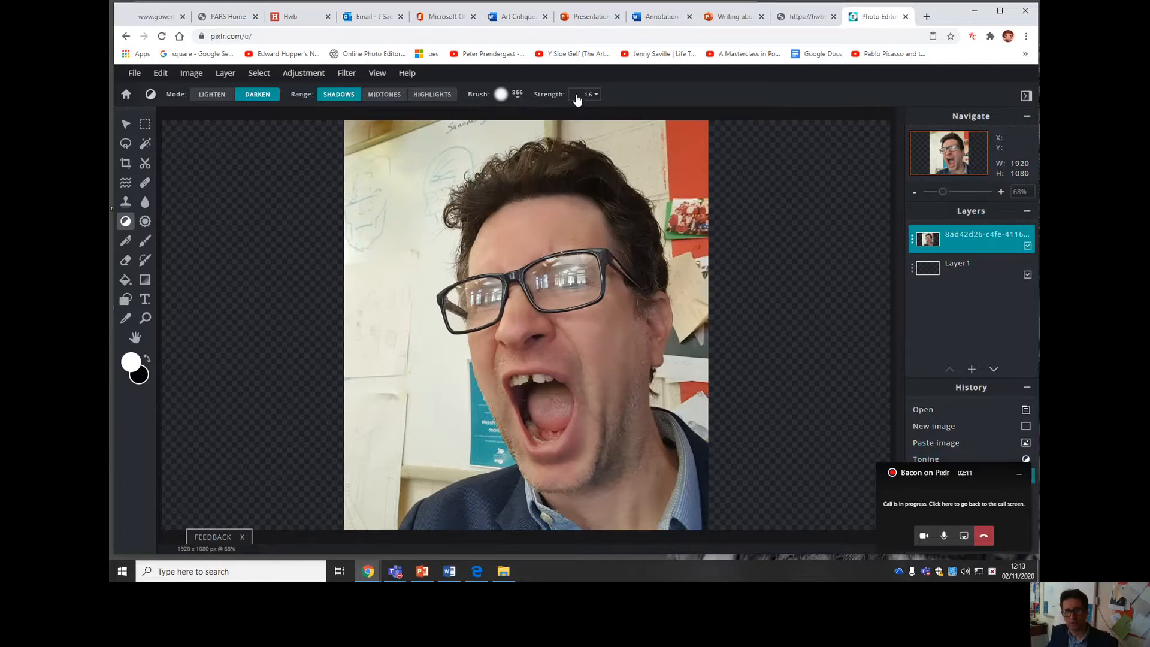
# - Raise the toning strength to 36 and darken the background around the face in both the Shadows and Highlights ranges
pyautogui.click(596, 94)
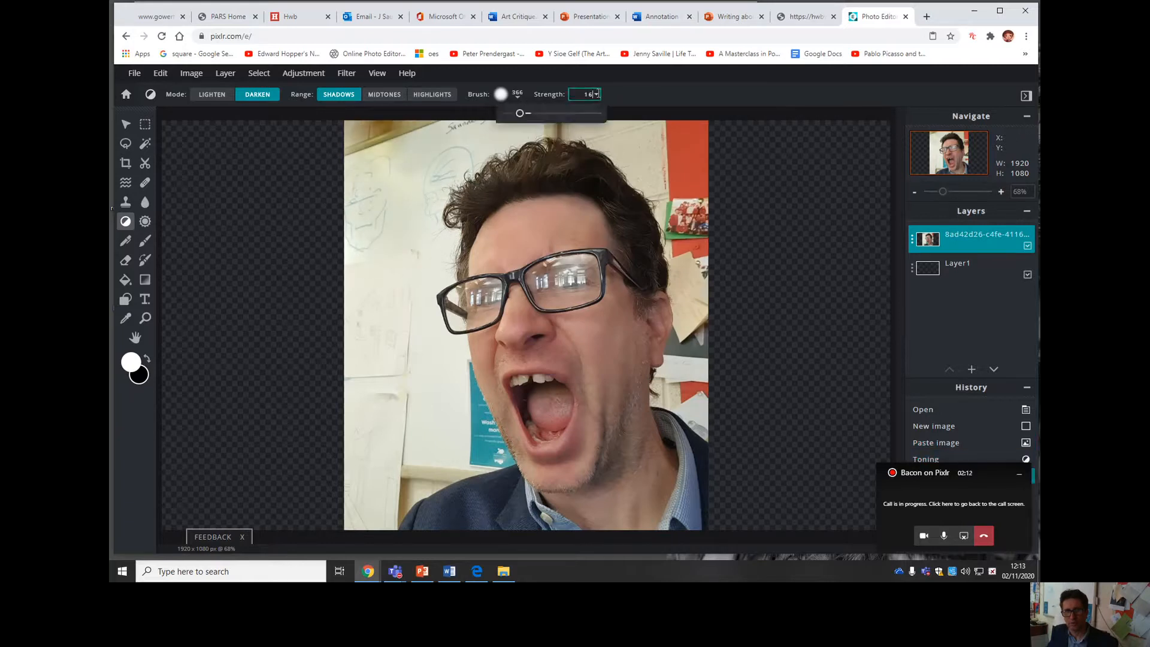
pyautogui.click(536, 113)
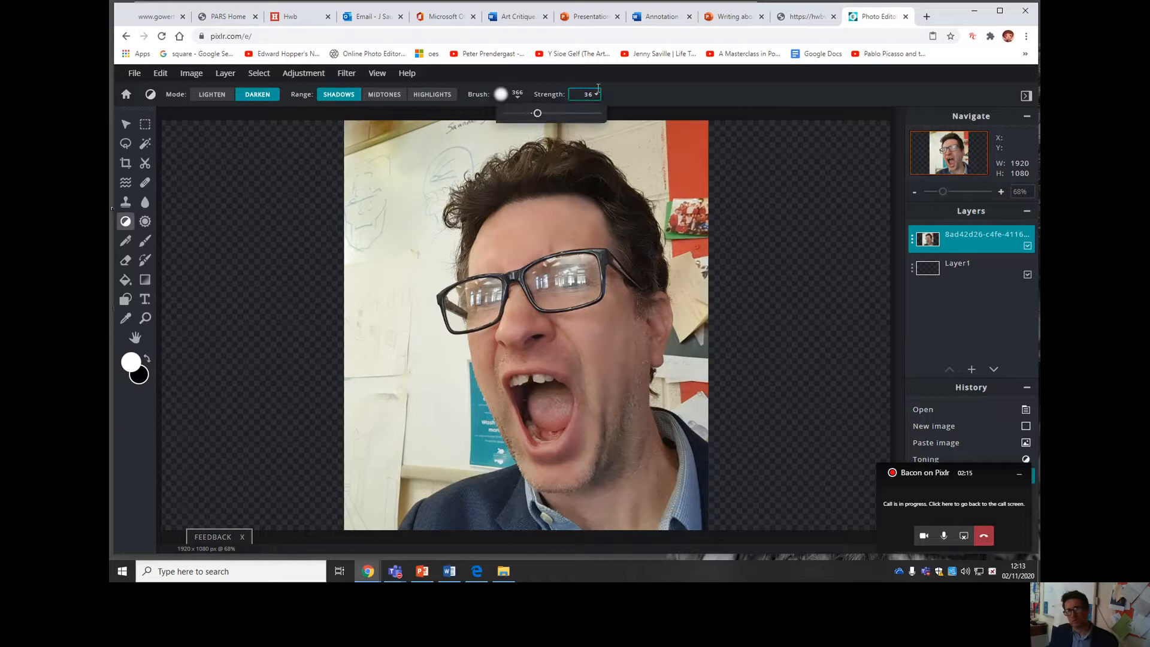
pyautogui.moveTo(392, 163)
pyautogui.mouseDown()
pyautogui.moveTo(371, 216)
pyautogui.moveTo(383, 150)
pyautogui.moveTo(352, 308)
pyautogui.moveTo(382, 233)
pyautogui.moveTo(367, 458)
pyautogui.moveTo(395, 330)
pyautogui.moveTo(432, 441)
pyautogui.moveTo(413, 366)
pyautogui.moveTo(454, 441)
pyautogui.moveTo(402, 354)
pyautogui.moveTo(461, 465)
pyautogui.moveTo(457, 501)
pyautogui.moveTo(414, 491)
pyautogui.moveTo(410, 411)
pyautogui.moveTo(353, 453)
pyautogui.moveTo(334, 541)
pyautogui.mouseUp()
pyautogui.moveTo(385, 434); pyautogui.dragTo(372, 367)
pyautogui.moveTo(420, 141)
pyautogui.mouseDown()
pyautogui.moveTo(491, 118)
pyautogui.moveTo(690, 145)
pyautogui.moveTo(732, 205)
pyautogui.moveTo(604, 112)
pyautogui.moveTo(680, 160)
pyautogui.moveTo(680, 203)
pyautogui.moveTo(618, 137)
pyautogui.moveTo(734, 273)
pyautogui.moveTo(643, 140)
pyautogui.moveTo(634, 161)
pyautogui.moveTo(589, 136)
pyautogui.moveTo(628, 136)
pyautogui.moveTo(743, 337)
pyautogui.moveTo(713, 282)
pyautogui.moveTo(686, 530)
pyautogui.moveTo(697, 276)
pyautogui.moveTo(724, 442)
pyautogui.moveTo(761, 480)
pyautogui.moveTo(706, 408)
pyautogui.mouseUp()
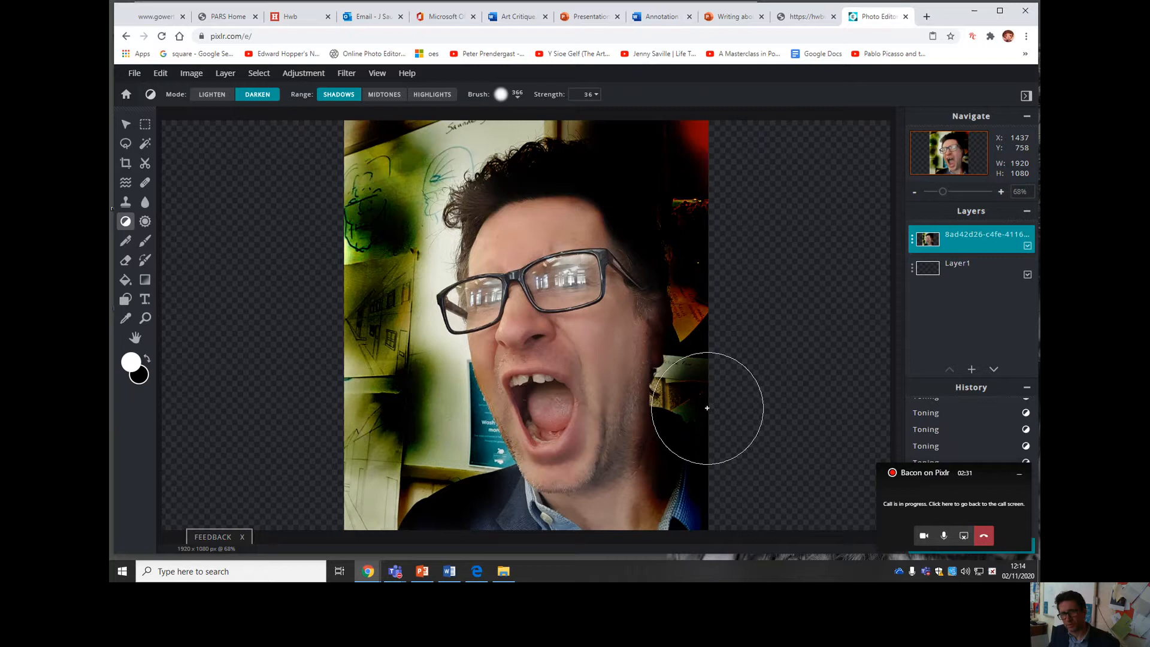
pyautogui.moveTo(420, 443)
pyautogui.mouseDown()
pyautogui.moveTo(437, 455)
pyautogui.moveTo(455, 429)
pyautogui.moveTo(461, 501)
pyautogui.moveTo(385, 501)
pyautogui.moveTo(372, 461)
pyautogui.moveTo(361, 470)
pyautogui.moveTo(419, 269)
pyautogui.moveTo(411, 398)
pyautogui.moveTo(428, 384)
pyautogui.mouseUp()
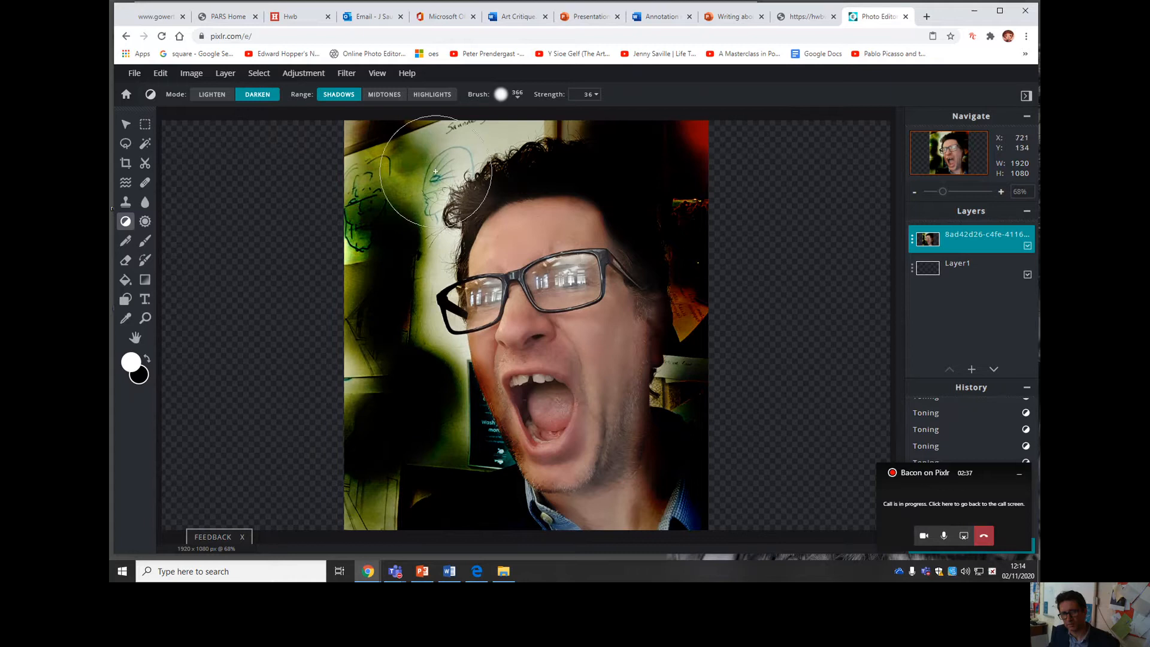
pyautogui.click(425, 95)
pyautogui.moveTo(413, 147)
pyautogui.mouseDown()
pyautogui.moveTo(461, 154)
pyautogui.moveTo(449, 154)
pyautogui.moveTo(501, 128)
pyautogui.moveTo(419, 258)
pyautogui.moveTo(419, 207)
pyautogui.moveTo(441, 267)
pyautogui.moveTo(424, 359)
pyautogui.moveTo(415, 300)
pyautogui.moveTo(377, 347)
pyautogui.moveTo(412, 328)
pyautogui.moveTo(431, 334)
pyautogui.moveTo(473, 479)
pyautogui.moveTo(465, 461)
pyautogui.moveTo(339, 461)
pyautogui.moveTo(361, 457)
pyautogui.moveTo(398, 509)
pyautogui.moveTo(371, 539)
pyautogui.moveTo(367, 367)
pyautogui.moveTo(351, 380)
pyautogui.moveTo(317, 263)
pyautogui.moveTo(401, 334)
pyautogui.moveTo(709, 317)
pyautogui.moveTo(671, 446)
pyautogui.moveTo(691, 141)
pyautogui.moveTo(692, 154)
pyautogui.moveTo(469, 116)
pyautogui.moveTo(567, 128)
pyautogui.moveTo(530, 133)
pyautogui.mouseUp()
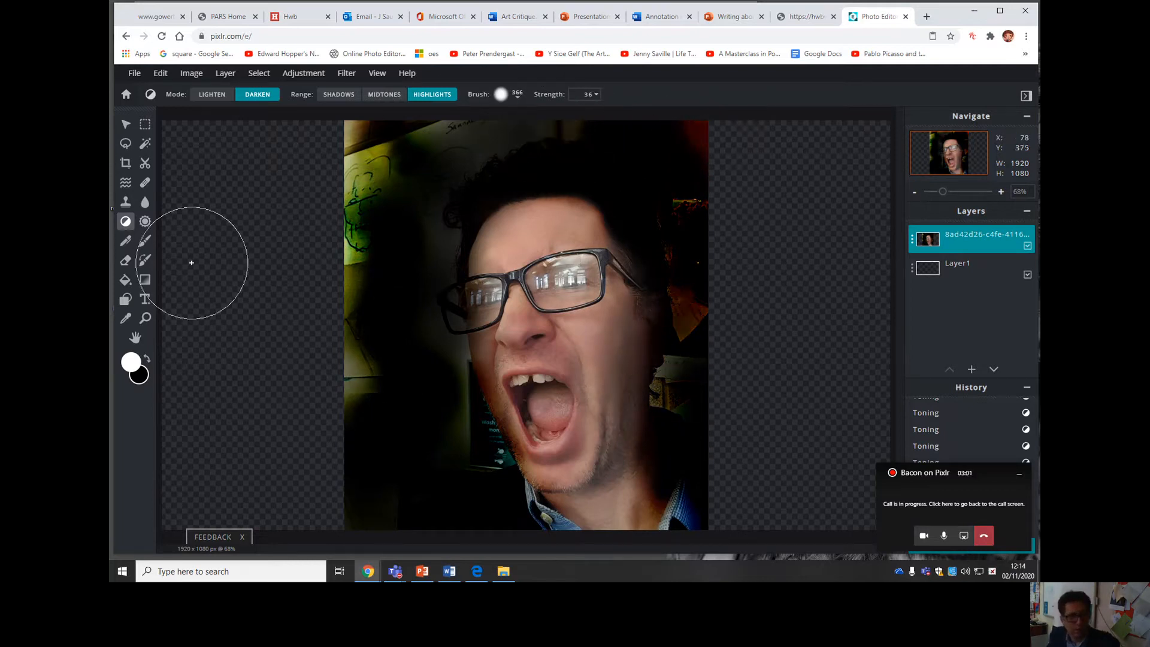
# - Smudge the edge of the jaw beside the open mouth with the detail tool, enlarging the brush to 145 px
pyautogui.click(144, 203)
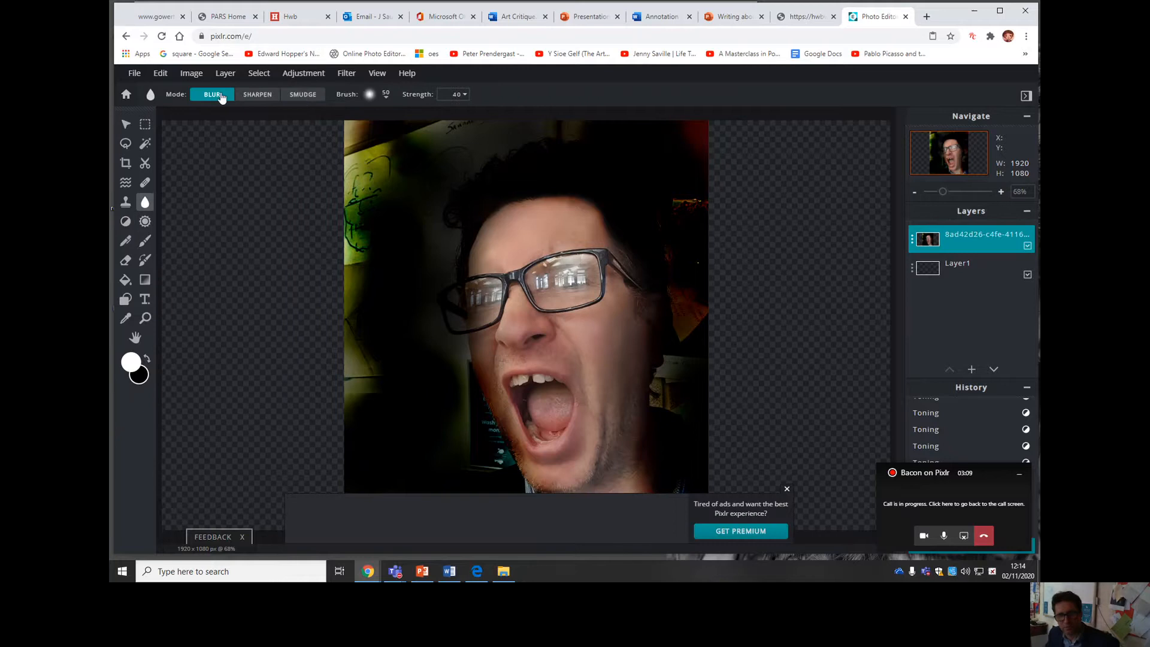
pyautogui.click(316, 97)
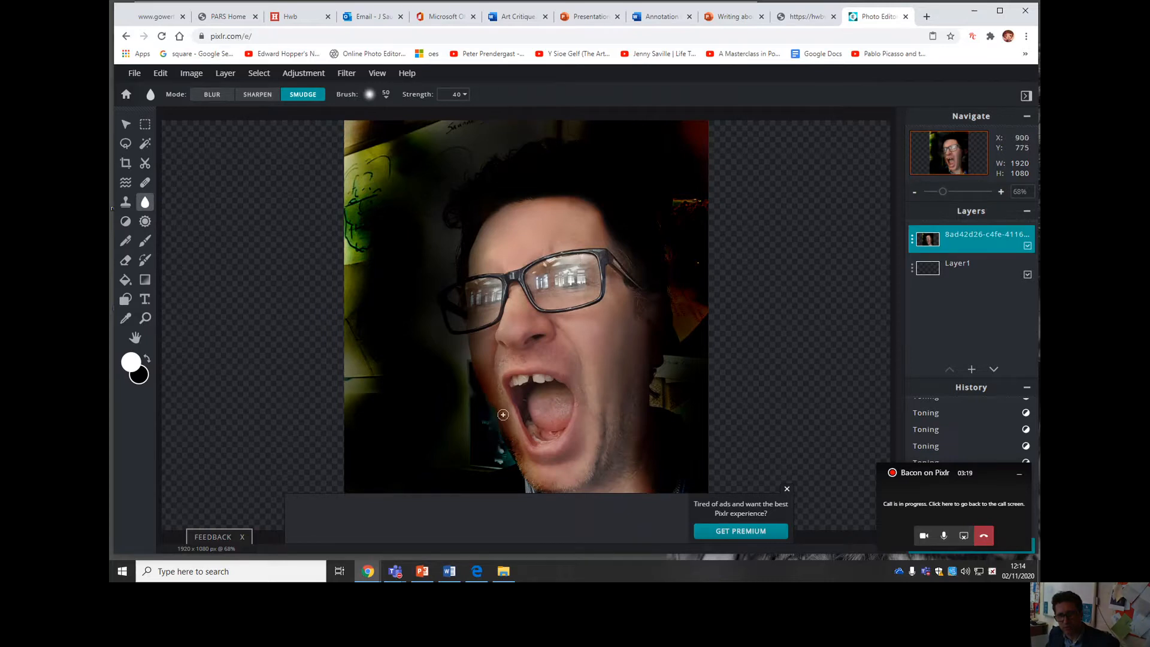
pyautogui.moveTo(488, 411); pyautogui.dragTo(490, 417)
pyautogui.click(380, 96)
pyautogui.click(379, 96)
pyautogui.click(380, 96)
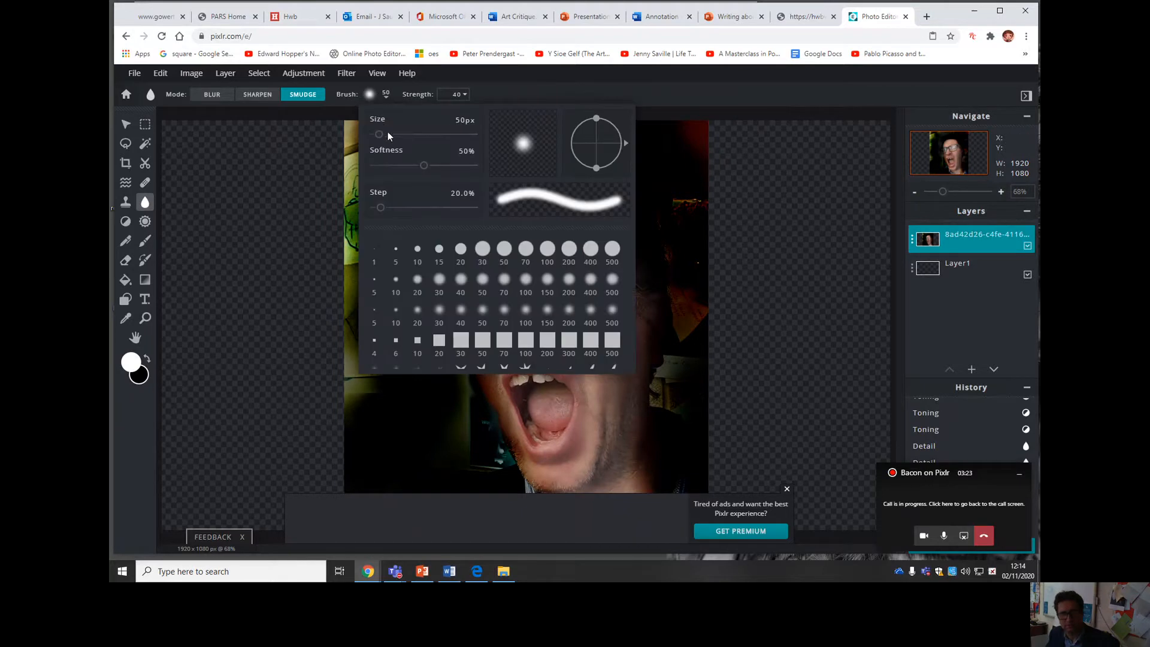
pyautogui.click(388, 134)
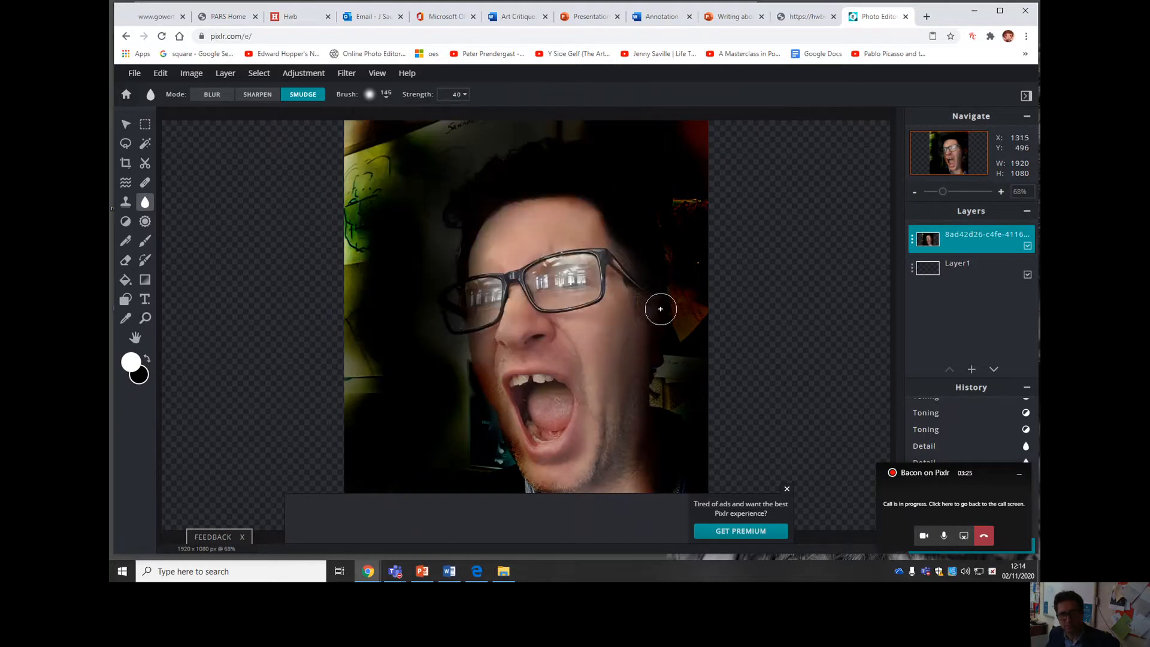
pyautogui.moveTo(469, 411)
pyautogui.mouseDown()
pyautogui.moveTo(475, 403)
pyautogui.moveTo(491, 426)
pyautogui.moveTo(495, 462)
pyautogui.moveTo(496, 419)
pyautogui.mouseUp()
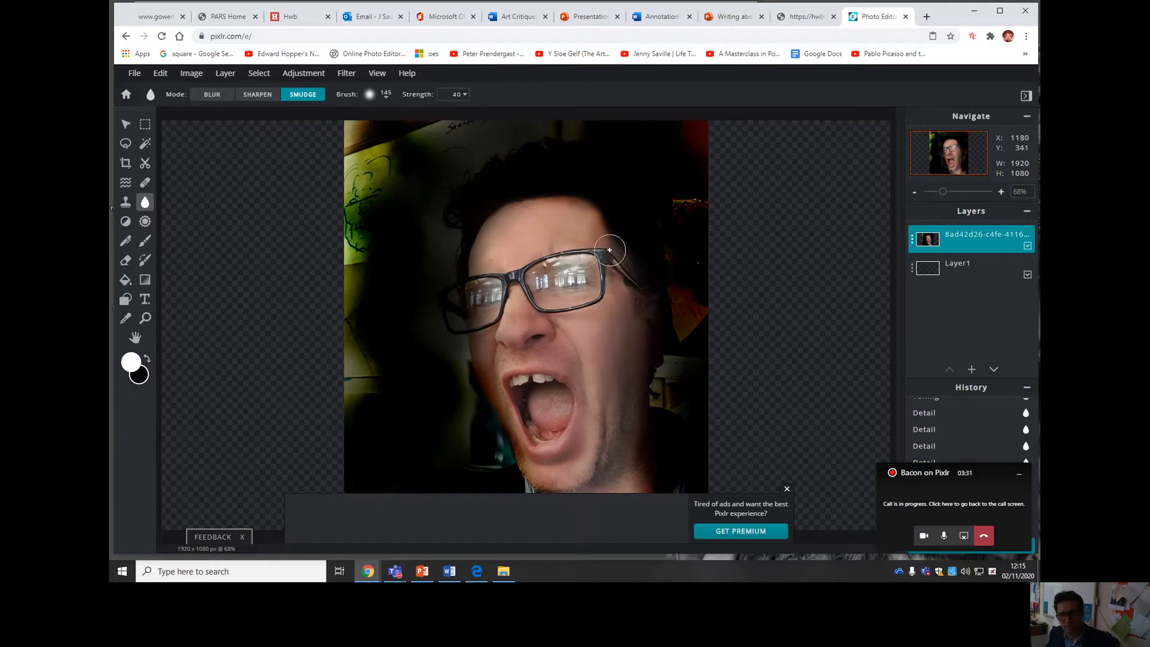
# - Smudge the glasses, nose bridge and hairline diagonally down across the cheek to distort the face
pyautogui.moveTo(525, 278); pyautogui.dragTo(606, 343)
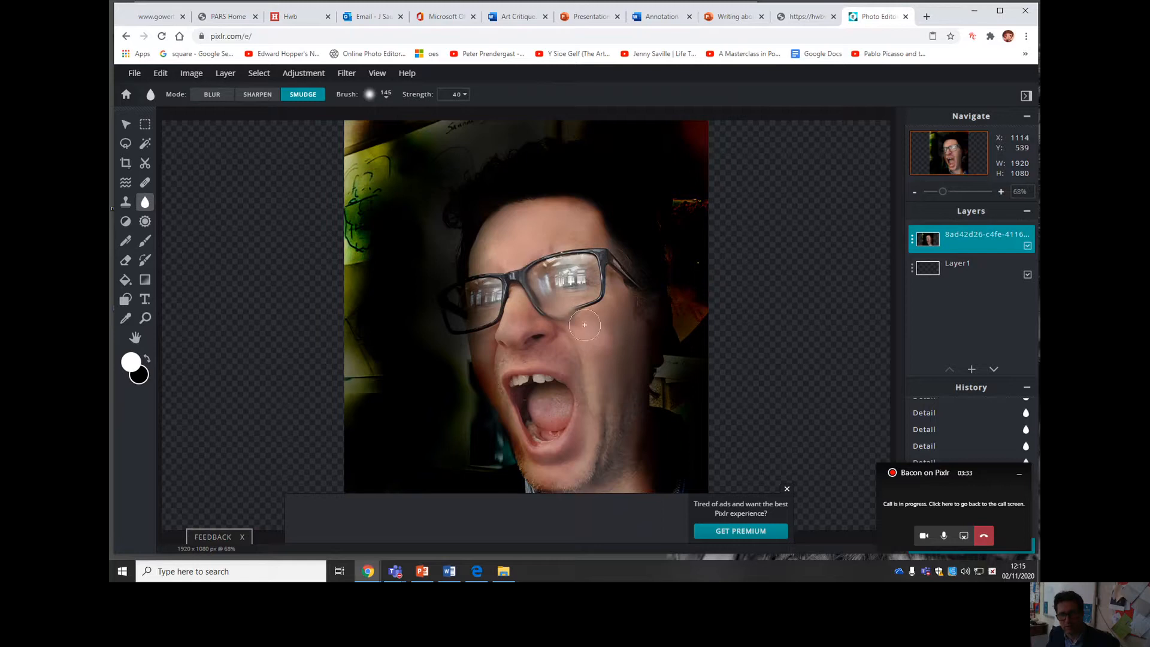
pyautogui.moveTo(544, 291); pyautogui.dragTo(609, 336)
pyautogui.moveTo(558, 272)
pyautogui.mouseDown()
pyautogui.moveTo(626, 322)
pyautogui.moveTo(626, 338)
pyautogui.moveTo(666, 364)
pyautogui.moveTo(672, 346)
pyautogui.mouseUp()
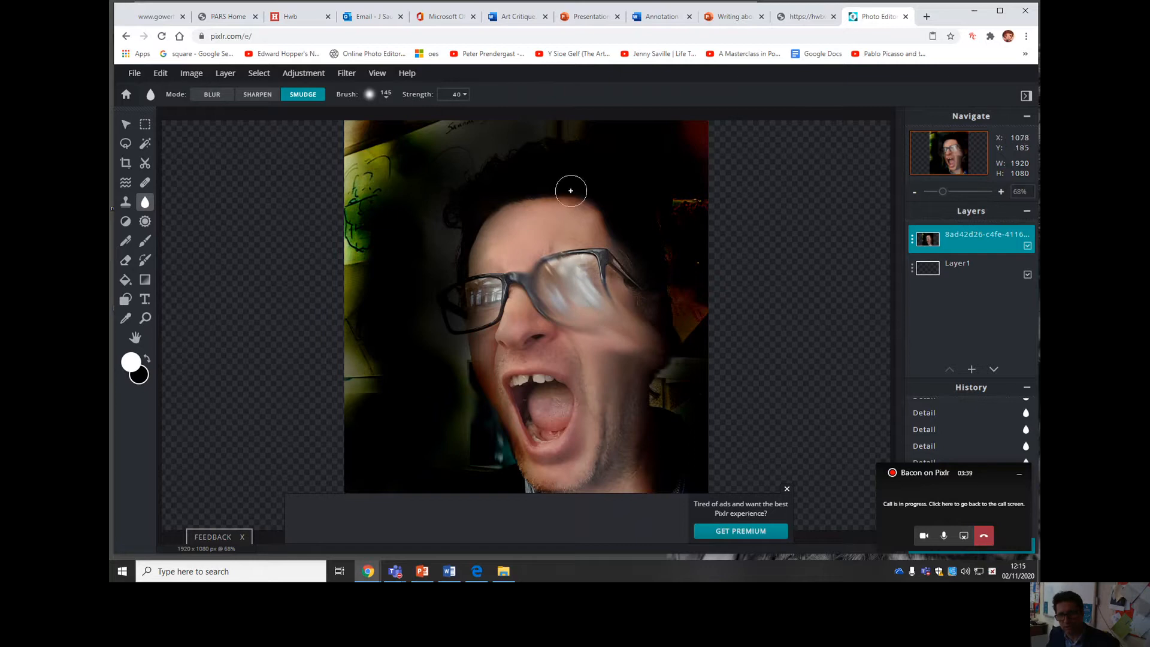
pyautogui.moveTo(548, 273); pyautogui.dragTo(653, 365)
pyautogui.moveTo(556, 200); pyautogui.dragTo(585, 336)
pyautogui.moveTo(556, 174)
pyautogui.mouseDown()
pyautogui.moveTo(530, 275)
pyautogui.moveTo(561, 159)
pyautogui.moveTo(534, 239)
pyautogui.moveTo(583, 233)
pyautogui.moveTo(546, 286)
pyautogui.moveTo(642, 337)
pyautogui.mouseUp()
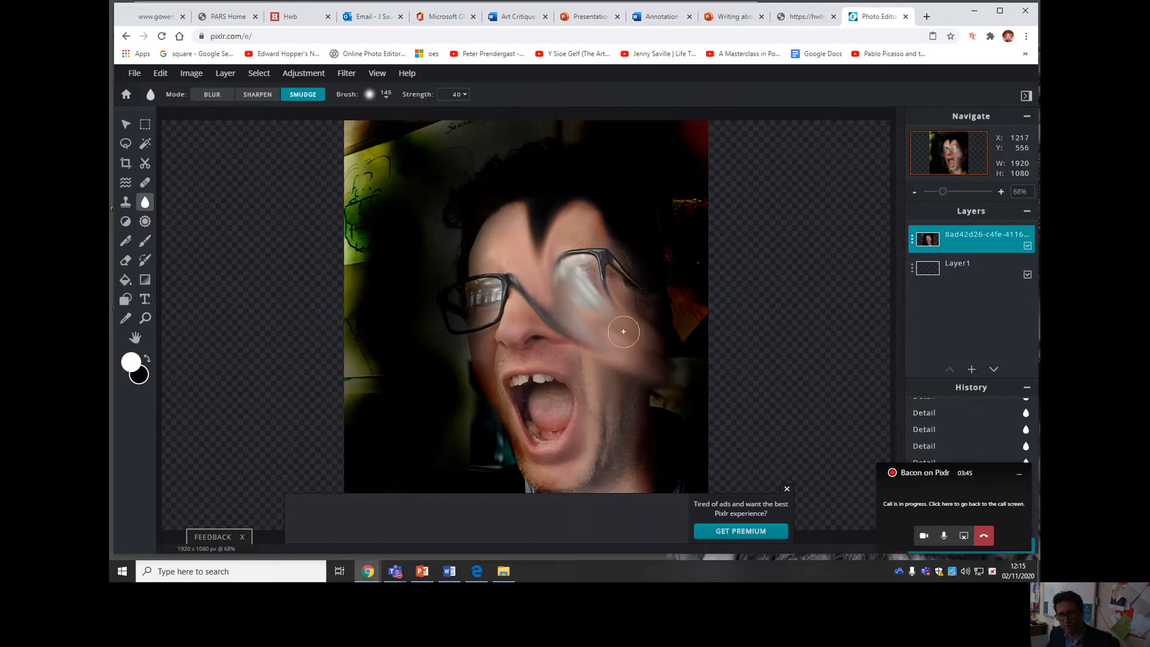
pyautogui.moveTo(538, 285)
pyautogui.mouseDown()
pyautogui.moveTo(677, 385)
pyautogui.moveTo(618, 342)
pyautogui.mouseUp()
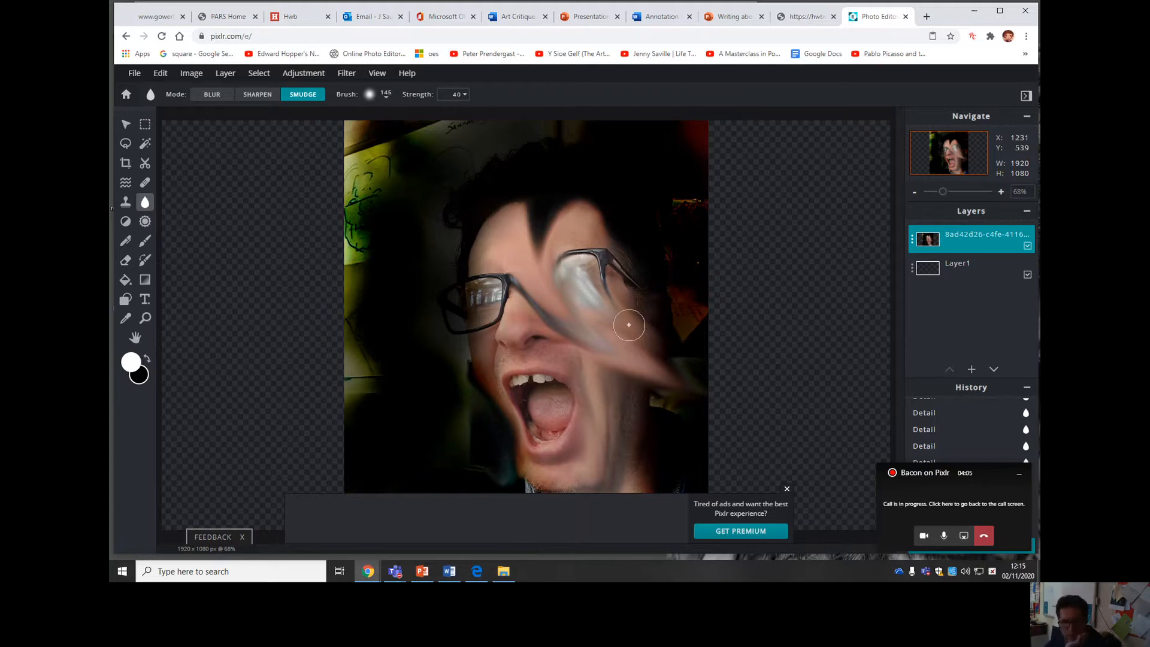
# - Darken the midtones around the nose and along the smudged cheek with the toning tool and a soft 70 px brush
pyautogui.click(125, 220)
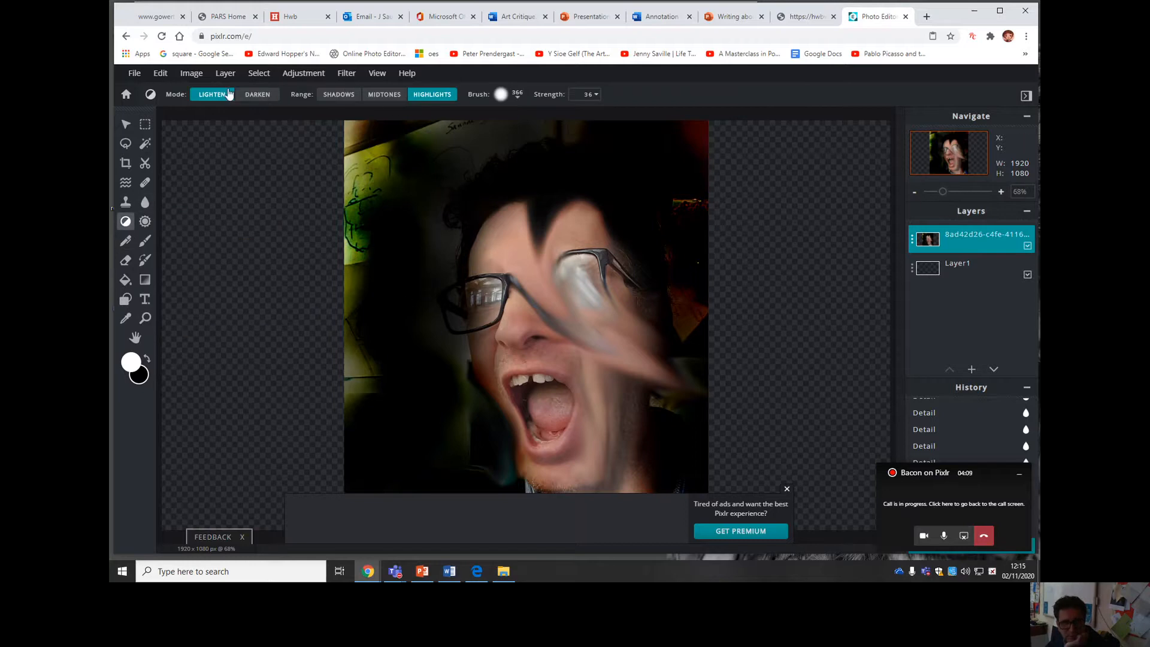
pyautogui.click(515, 97)
pyautogui.click(506, 134)
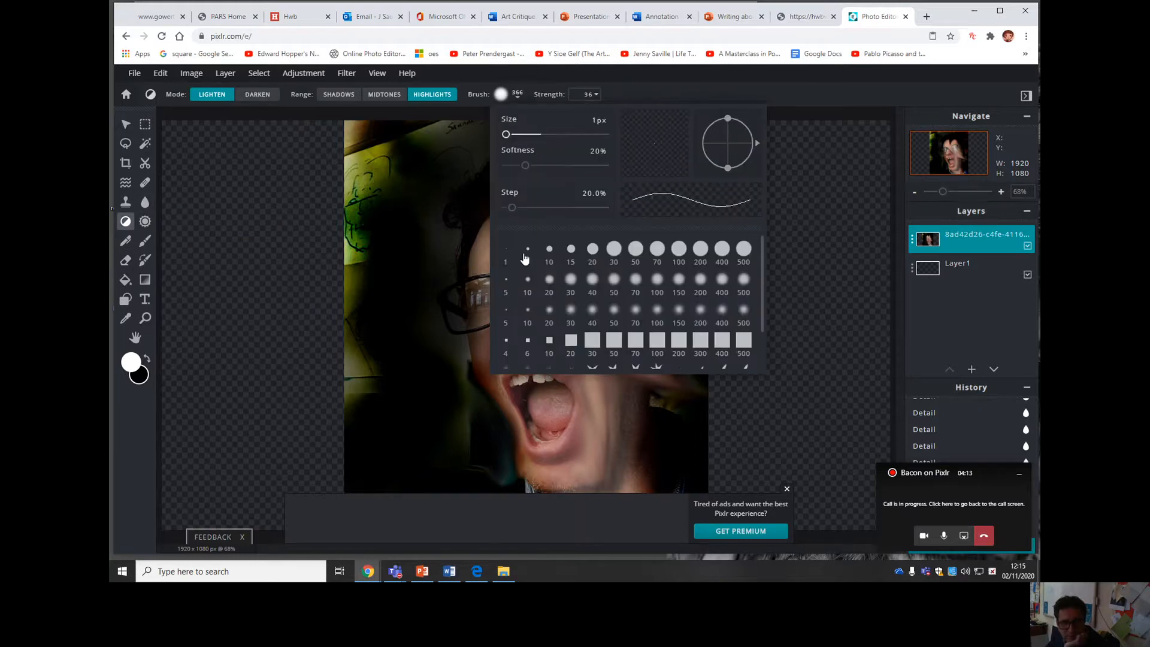
pyautogui.click(635, 279)
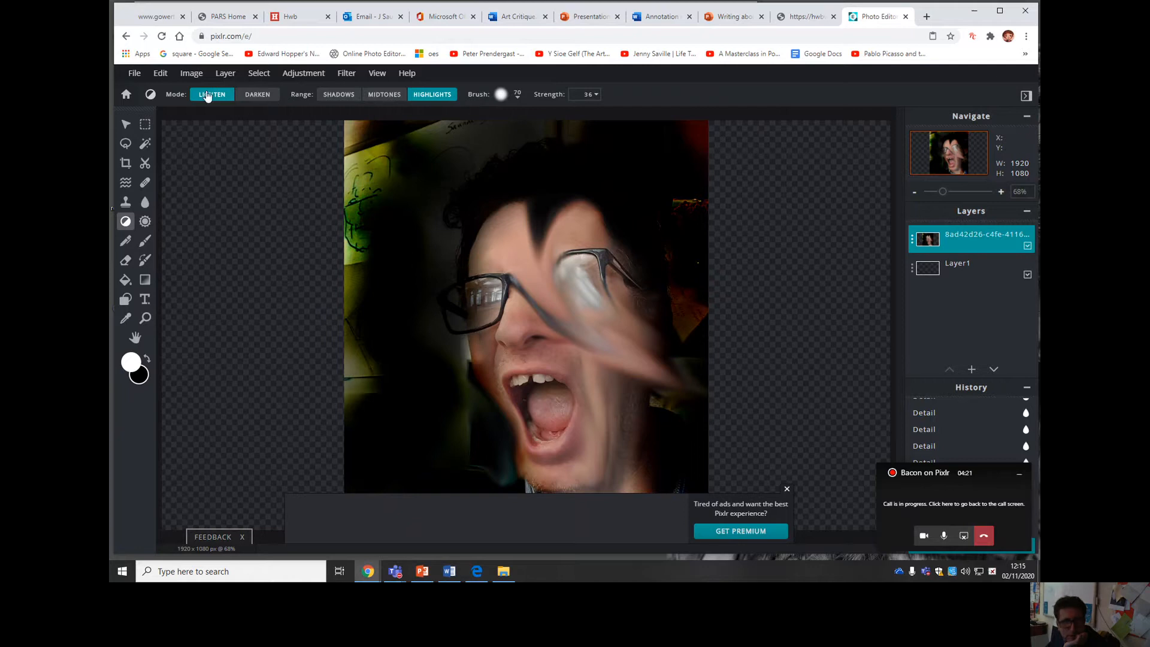
pyautogui.click(259, 96)
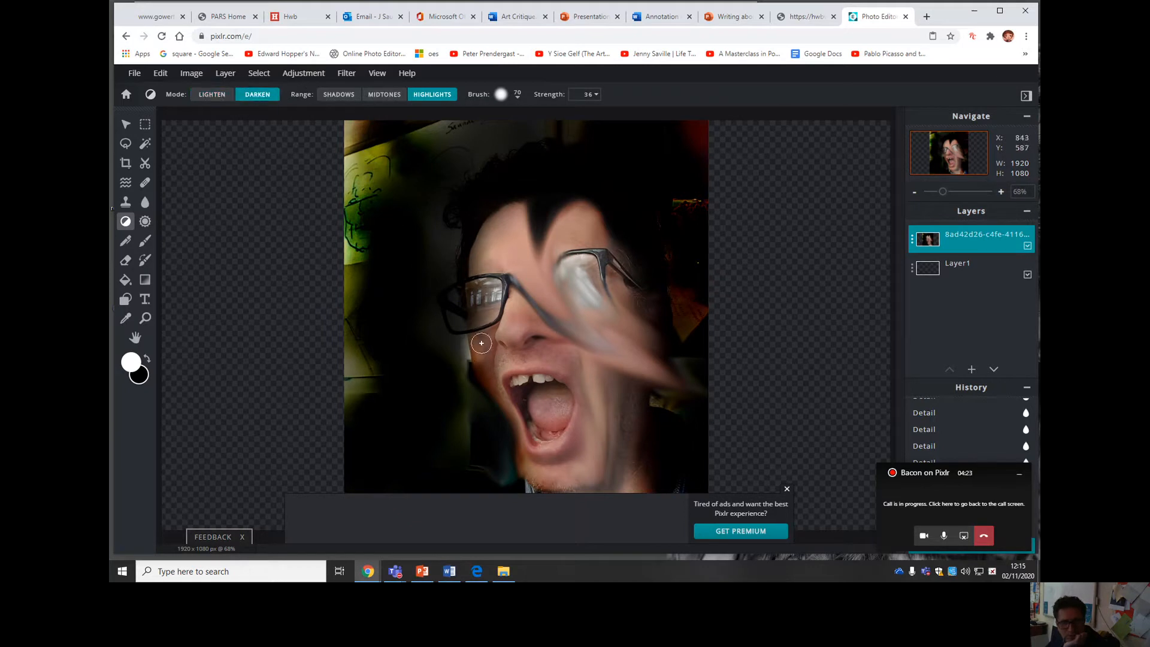
pyautogui.click(383, 95)
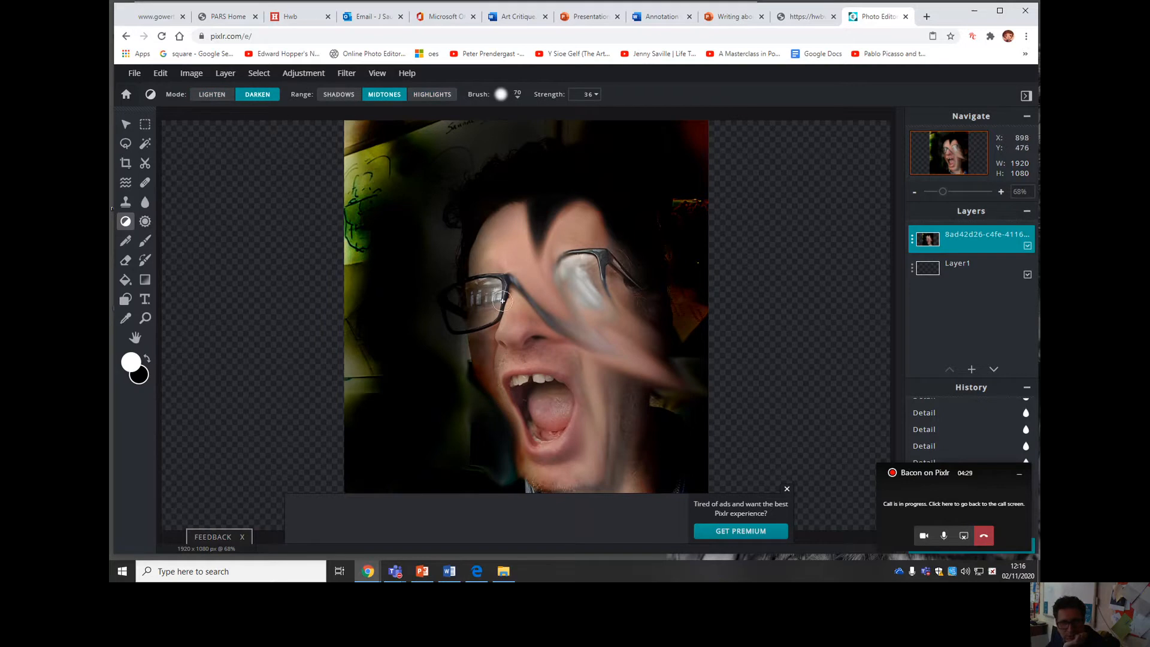
pyautogui.moveTo(508, 294)
pyautogui.mouseDown()
pyautogui.moveTo(517, 289)
pyautogui.moveTo(562, 339)
pyautogui.moveTo(534, 350)
pyautogui.moveTo(576, 371)
pyautogui.moveTo(608, 426)
pyautogui.moveTo(628, 401)
pyautogui.mouseUp()
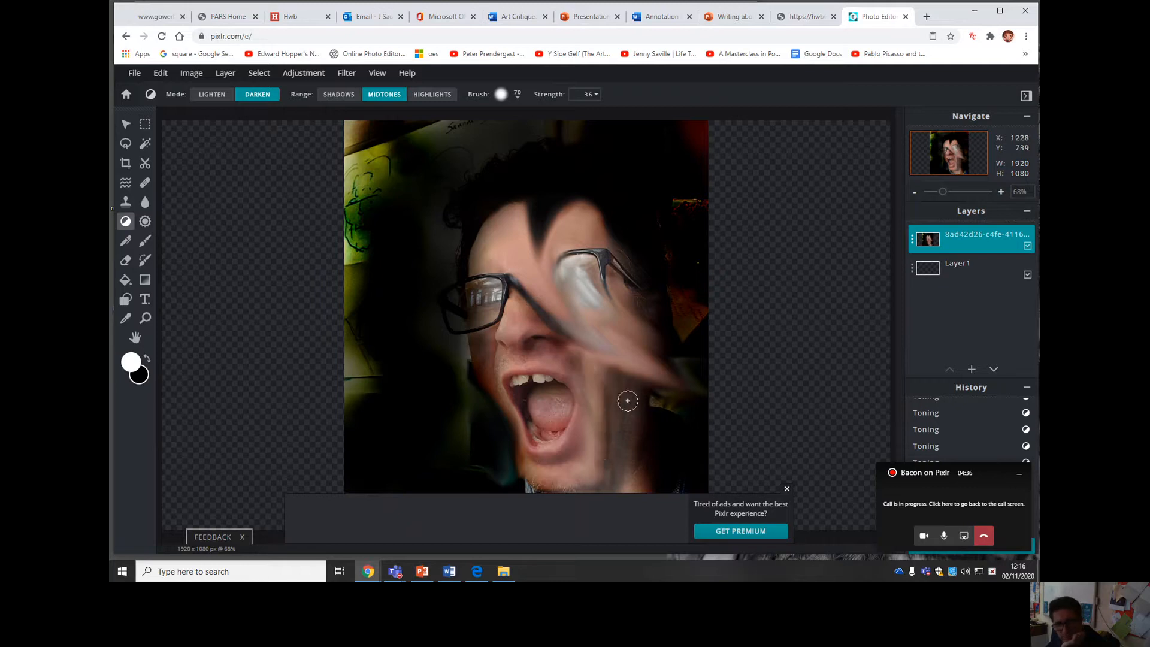
# - Darken the shadows inside the mouth, and over the cheeks, nose and forehead with the toning strength lowered to 9
pyautogui.click(335, 95)
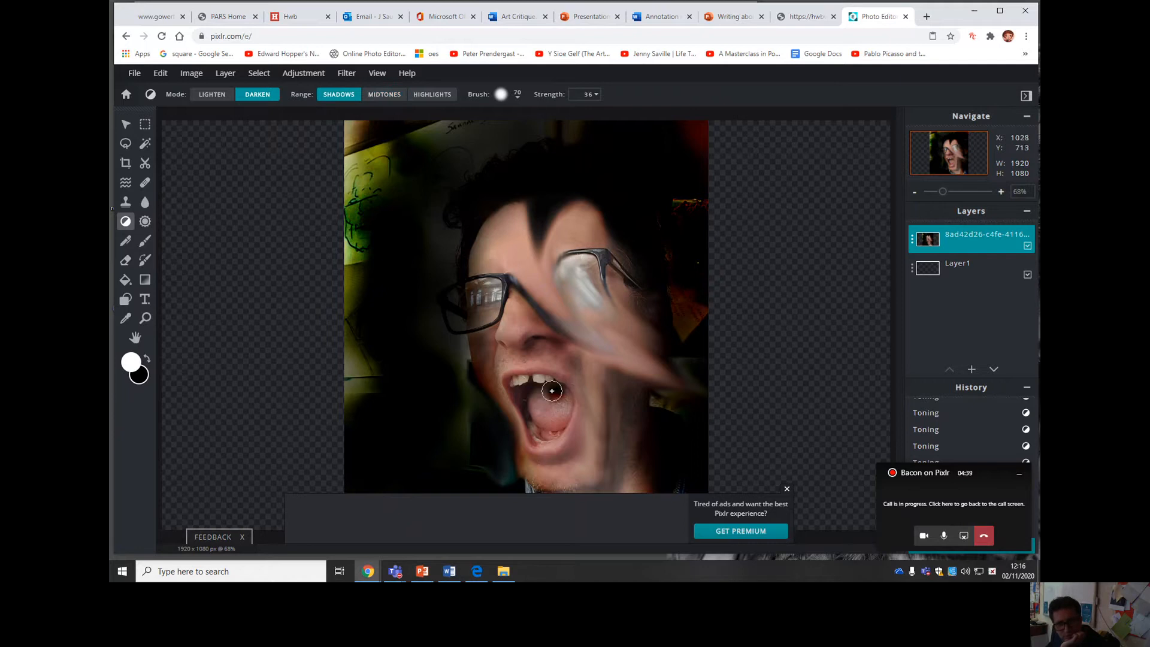
pyautogui.moveTo(528, 390); pyautogui.dragTo(523, 391)
pyautogui.click(587, 94)
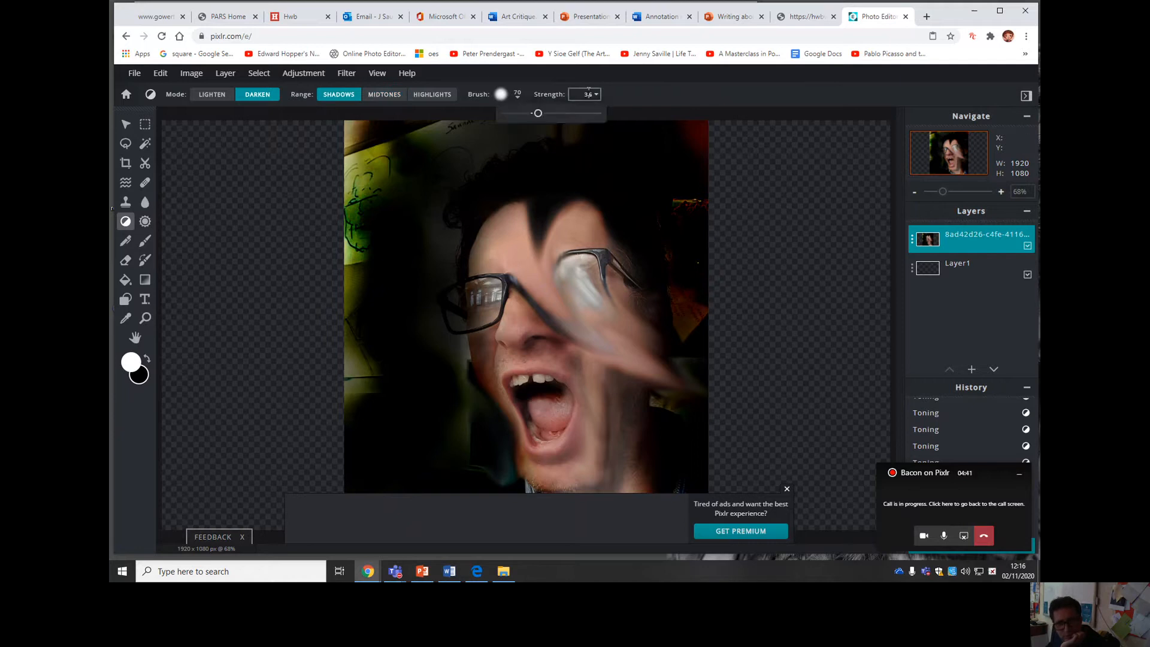
pyautogui.moveTo(523, 392)
pyautogui.mouseDown()
pyautogui.moveTo(534, 414)
pyautogui.moveTo(552, 401)
pyautogui.moveTo(536, 412)
pyautogui.moveTo(542, 432)
pyautogui.moveTo(533, 417)
pyautogui.moveTo(561, 444)
pyautogui.moveTo(543, 433)
pyautogui.moveTo(565, 436)
pyautogui.moveTo(537, 444)
pyautogui.moveTo(520, 411)
pyautogui.moveTo(531, 441)
pyautogui.moveTo(556, 440)
pyautogui.moveTo(540, 453)
pyautogui.moveTo(526, 441)
pyautogui.moveTo(511, 381)
pyautogui.moveTo(517, 411)
pyautogui.moveTo(520, 377)
pyautogui.moveTo(554, 386)
pyautogui.moveTo(546, 337)
pyautogui.moveTo(532, 337)
pyautogui.moveTo(498, 405)
pyautogui.mouseUp()
pyautogui.moveTo(495, 351)
pyautogui.mouseDown()
pyautogui.moveTo(542, 455)
pyautogui.moveTo(502, 358)
pyautogui.mouseUp()
pyautogui.moveTo(480, 279)
pyautogui.mouseDown()
pyautogui.moveTo(494, 307)
pyautogui.moveTo(467, 323)
pyautogui.moveTo(490, 310)
pyautogui.moveTo(494, 267)
pyautogui.mouseUp()
pyautogui.moveTo(485, 221); pyautogui.dragTo(478, 274)
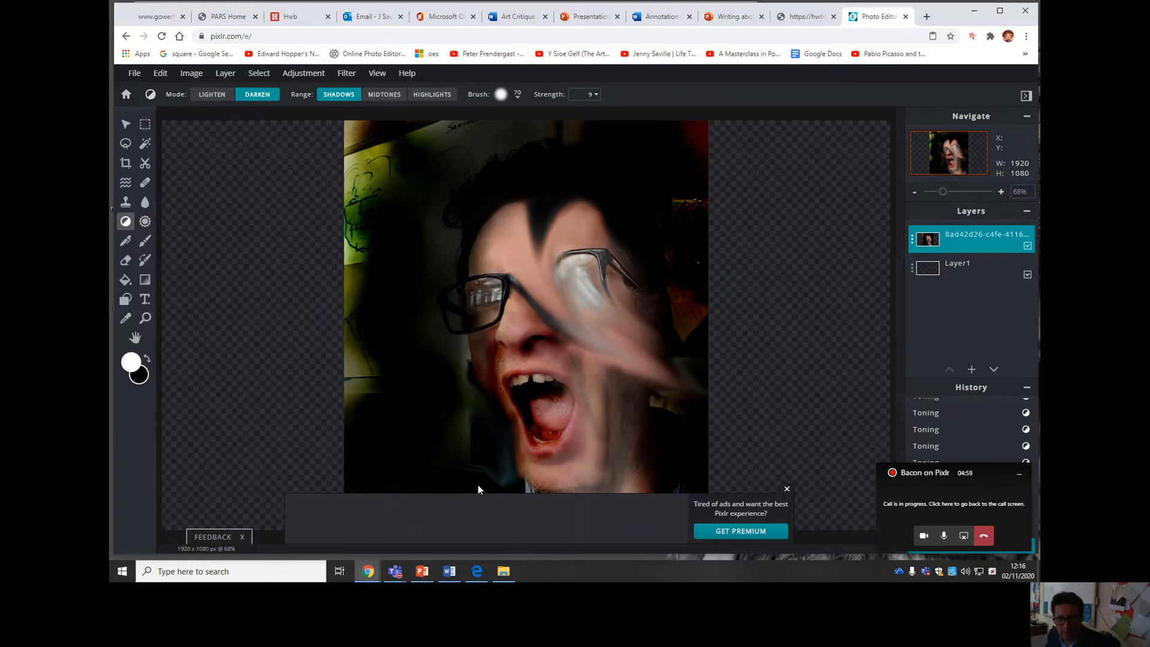
pyautogui.moveTo(483, 379)
pyautogui.mouseDown()
pyautogui.moveTo(510, 426)
pyautogui.moveTo(516, 408)
pyautogui.moveTo(501, 444)
pyautogui.moveTo(454, 375)
pyautogui.moveTo(518, 418)
pyautogui.moveTo(493, 480)
pyautogui.moveTo(508, 436)
pyautogui.moveTo(479, 431)
pyautogui.moveTo(449, 375)
pyautogui.moveTo(465, 401)
pyautogui.moveTo(457, 339)
pyautogui.moveTo(467, 335)
pyautogui.moveTo(476, 432)
pyautogui.moveTo(448, 365)
pyautogui.moveTo(491, 331)
pyautogui.moveTo(510, 292)
pyautogui.moveTo(501, 333)
pyautogui.moveTo(518, 343)
pyautogui.moveTo(515, 299)
pyautogui.moveTo(527, 326)
pyautogui.moveTo(512, 349)
pyautogui.moveTo(536, 323)
pyautogui.moveTo(507, 293)
pyautogui.moveTo(578, 344)
pyautogui.moveTo(537, 315)
pyautogui.mouseUp()
pyautogui.moveTo(539, 247)
pyautogui.mouseDown()
pyautogui.moveTo(548, 291)
pyautogui.moveTo(549, 222)
pyautogui.moveTo(592, 215)
pyautogui.moveTo(544, 239)
pyautogui.moveTo(612, 243)
pyautogui.moveTo(635, 344)
pyautogui.moveTo(612, 297)
pyautogui.moveTo(654, 363)
pyautogui.moveTo(612, 312)
pyautogui.moveTo(579, 301)
pyautogui.moveTo(640, 353)
pyautogui.moveTo(540, 294)
pyautogui.moveTo(626, 347)
pyautogui.moveTo(522, 298)
pyautogui.moveTo(581, 314)
pyautogui.moveTo(543, 289)
pyautogui.moveTo(664, 365)
pyautogui.moveTo(579, 323)
pyautogui.moveTo(507, 261)
pyautogui.moveTo(499, 199)
pyautogui.moveTo(485, 272)
pyautogui.moveTo(550, 206)
pyautogui.moveTo(525, 236)
pyautogui.moveTo(494, 193)
pyautogui.moveTo(538, 286)
pyautogui.moveTo(464, 231)
pyautogui.moveTo(507, 221)
pyautogui.moveTo(491, 258)
pyautogui.moveTo(508, 233)
pyautogui.moveTo(499, 267)
pyautogui.moveTo(501, 256)
pyautogui.moveTo(535, 296)
pyautogui.moveTo(506, 270)
pyautogui.moveTo(498, 342)
pyautogui.moveTo(509, 314)
pyautogui.moveTo(512, 350)
pyautogui.moveTo(551, 346)
pyautogui.moveTo(598, 398)
pyautogui.moveTo(597, 361)
pyautogui.moveTo(608, 423)
pyautogui.moveTo(597, 377)
pyautogui.moveTo(590, 469)
pyautogui.moveTo(569, 456)
pyautogui.moveTo(569, 506)
pyautogui.moveTo(526, 422)
pyautogui.moveTo(522, 379)
pyautogui.moveTo(546, 383)
pyautogui.moveTo(508, 293)
pyautogui.moveTo(495, 333)
pyautogui.moveTo(526, 274)
pyautogui.moveTo(505, 167)
pyautogui.moveTo(509, 203)
pyautogui.moveTo(495, 198)
pyautogui.moveTo(561, 223)
pyautogui.moveTo(578, 208)
pyautogui.moveTo(515, 320)
pyautogui.moveTo(548, 318)
pyautogui.moveTo(568, 275)
pyautogui.moveTo(598, 272)
pyautogui.moveTo(609, 328)
pyautogui.moveTo(602, 281)
pyautogui.moveTo(578, 253)
pyautogui.moveTo(597, 278)
pyautogui.moveTo(584, 296)
pyautogui.moveTo(608, 333)
pyautogui.moveTo(551, 290)
pyautogui.moveTo(647, 362)
pyautogui.moveTo(662, 437)
pyautogui.moveTo(581, 326)
pyautogui.moveTo(667, 369)
pyautogui.moveTo(623, 277)
pyautogui.moveTo(620, 441)
pyautogui.moveTo(634, 403)
pyautogui.moveTo(628, 388)
pyautogui.moveTo(613, 492)
pyautogui.moveTo(539, 479)
pyautogui.moveTo(479, 437)
pyautogui.moveTo(588, 441)
pyautogui.moveTo(516, 443)
pyautogui.moveTo(526, 446)
pyautogui.moveTo(501, 377)
pyautogui.mouseUp()
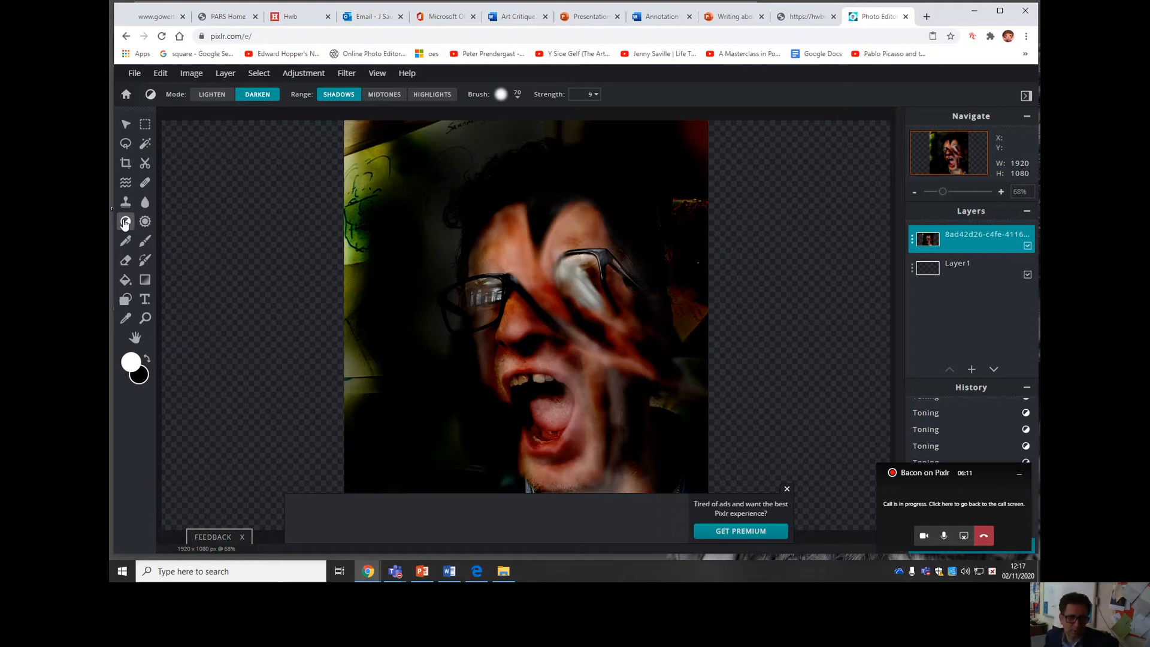
# - Lighten the shadows on the glasses and beside the nose with a 10 px toning brush at strength 36, undoing the first stroke
pyautogui.click(214, 96)
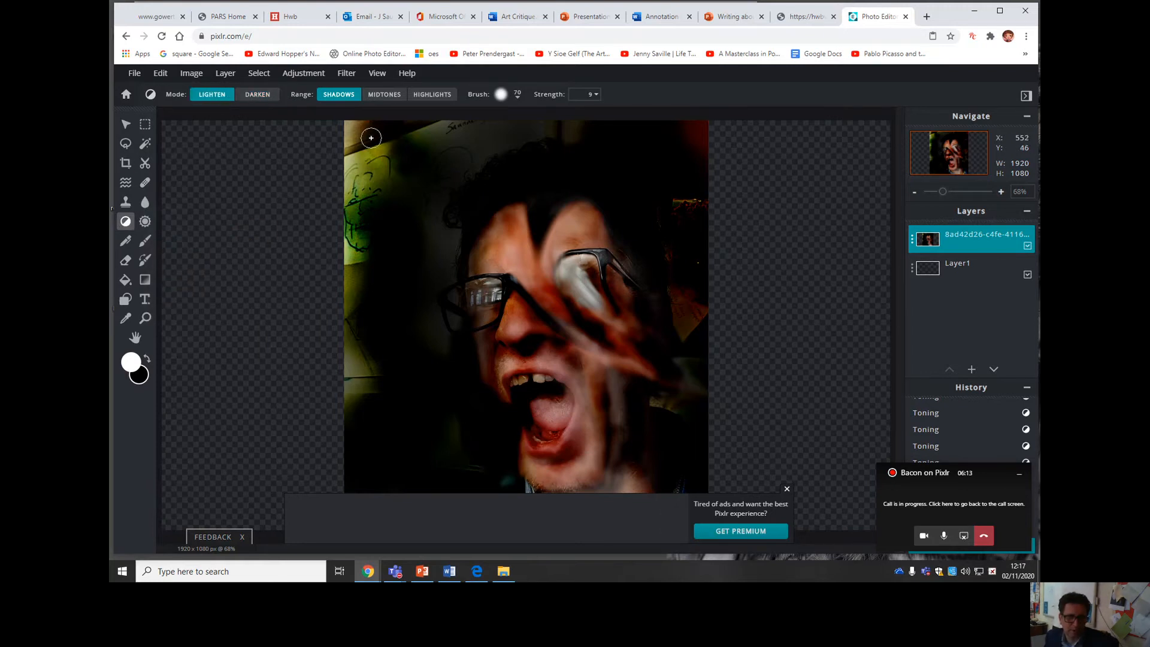
pyautogui.click(516, 99)
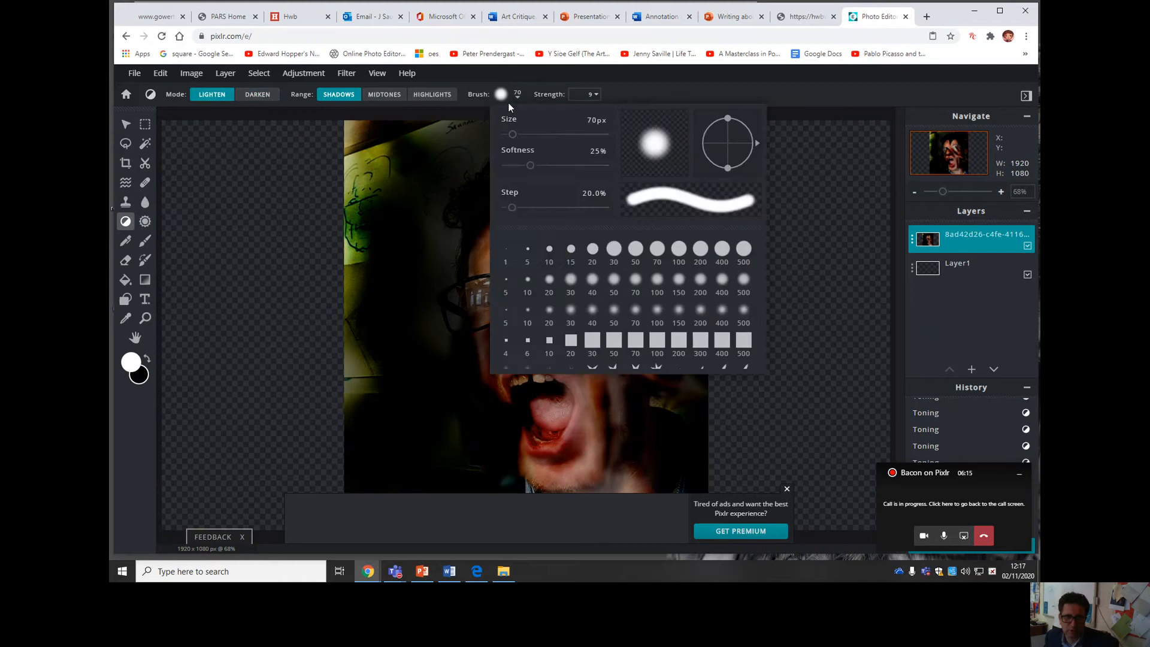
pyautogui.click(589, 250)
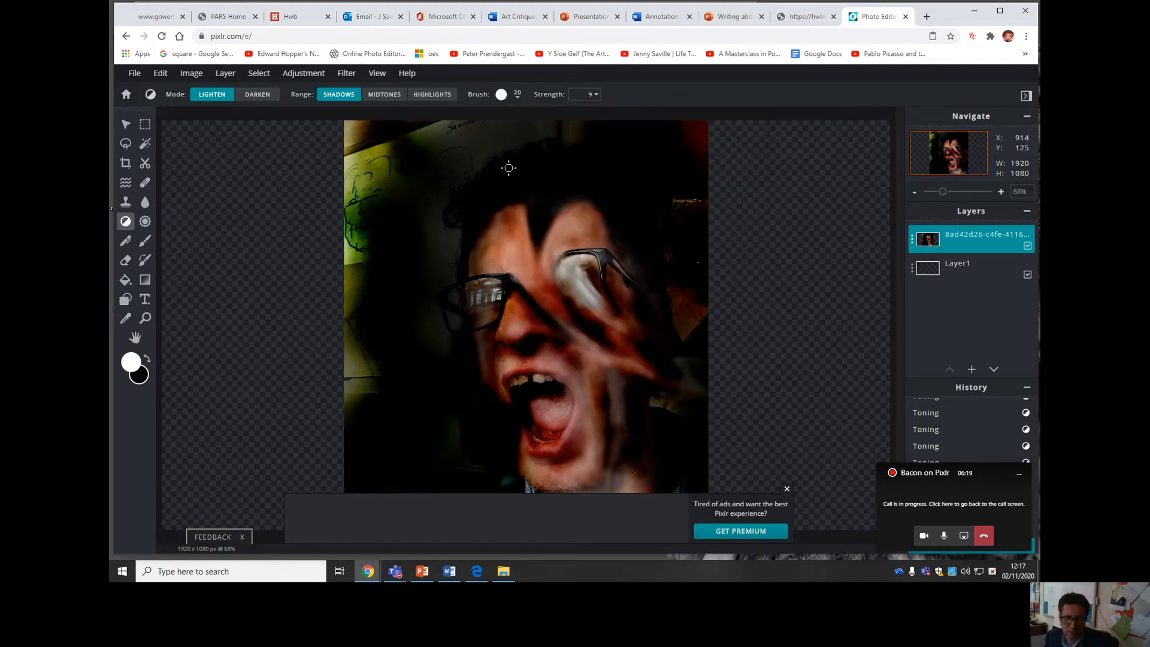
pyautogui.click(501, 95)
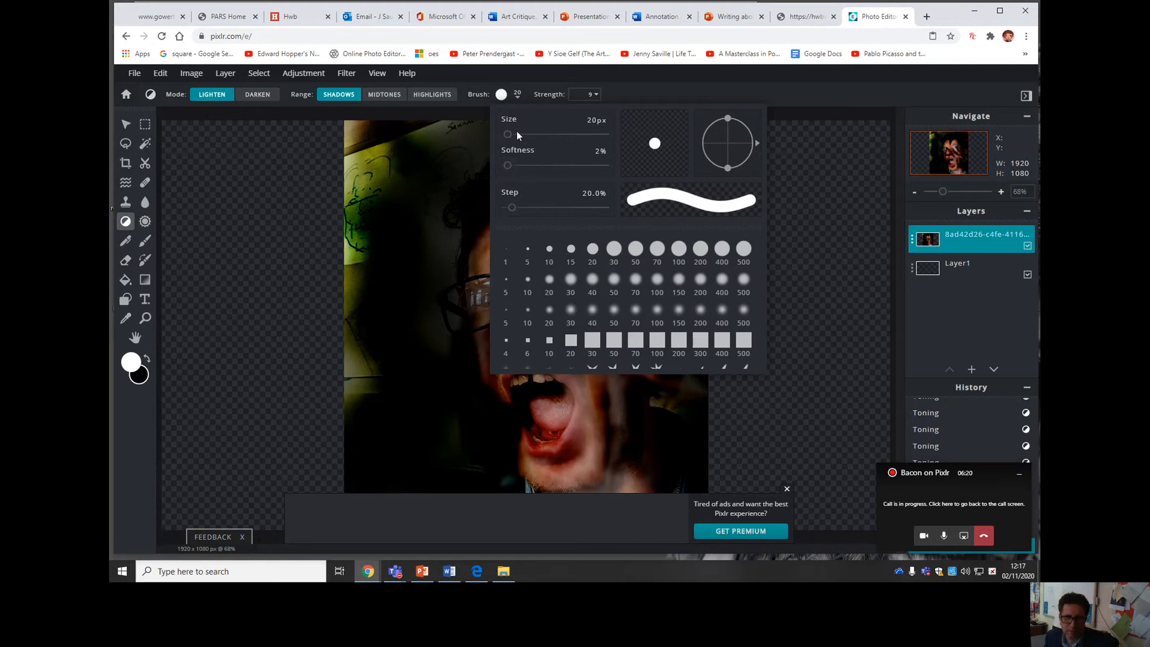
pyautogui.click(548, 252)
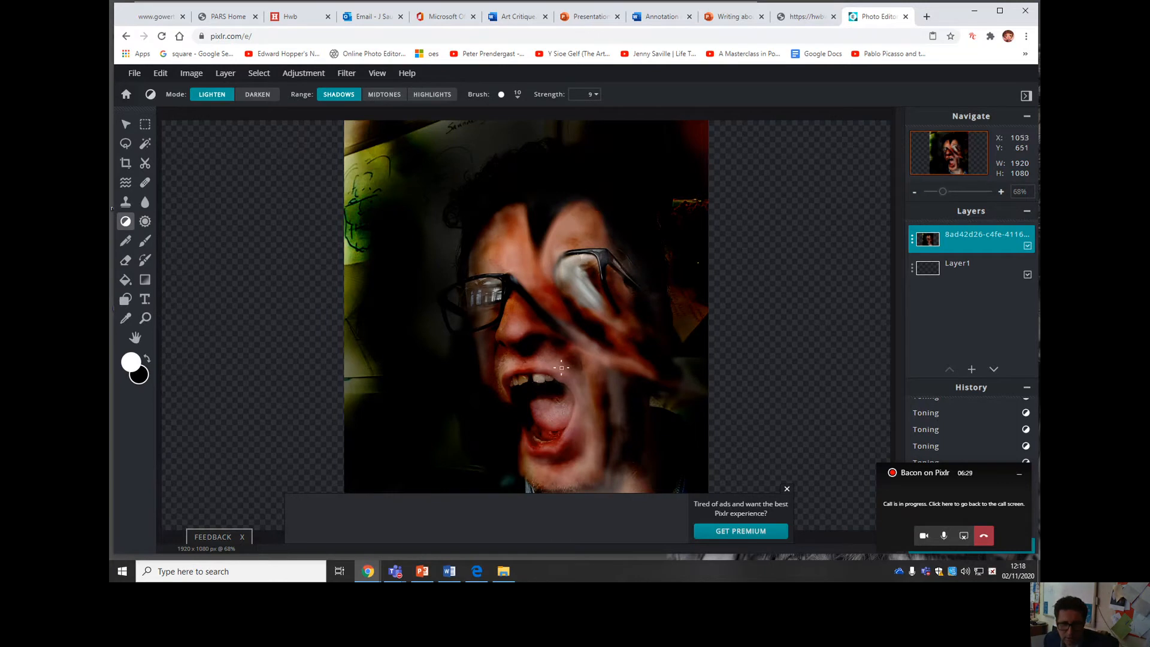
pyautogui.click(595, 95)
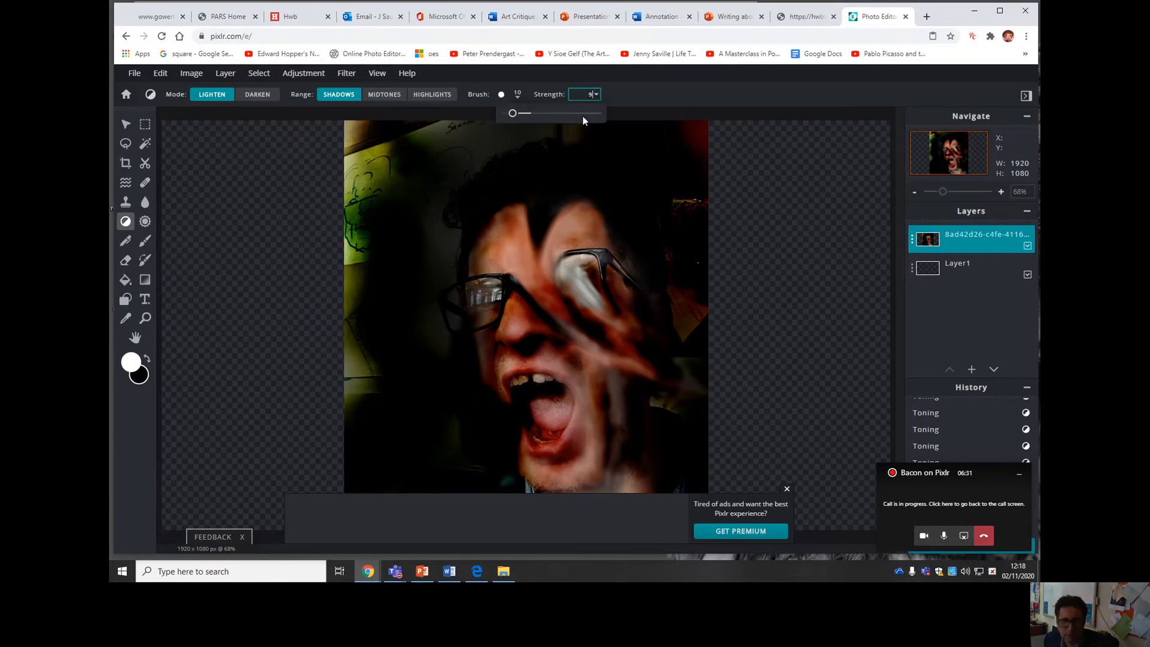
pyautogui.click(530, 114)
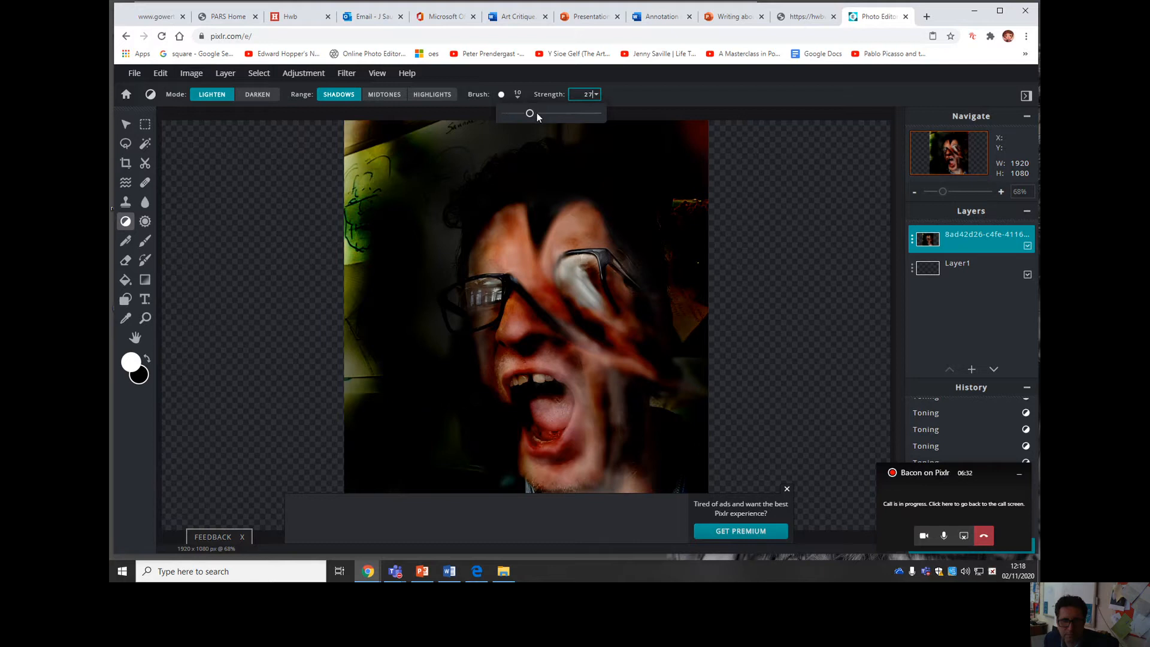
pyautogui.click(568, 373)
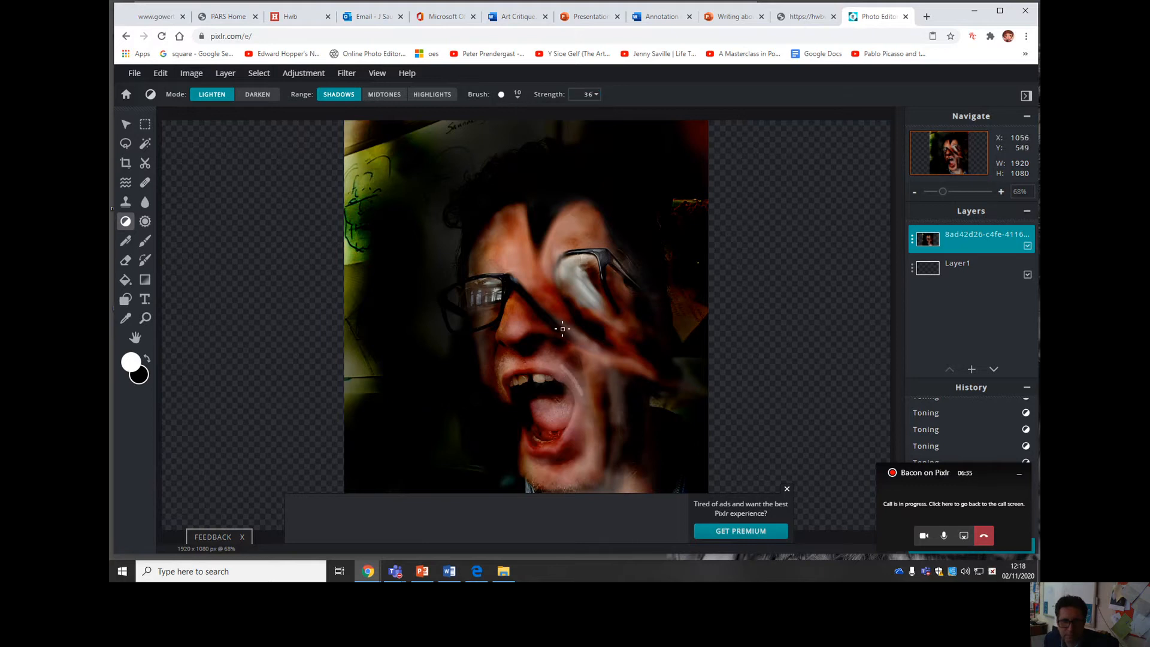
pyautogui.click(159, 74)
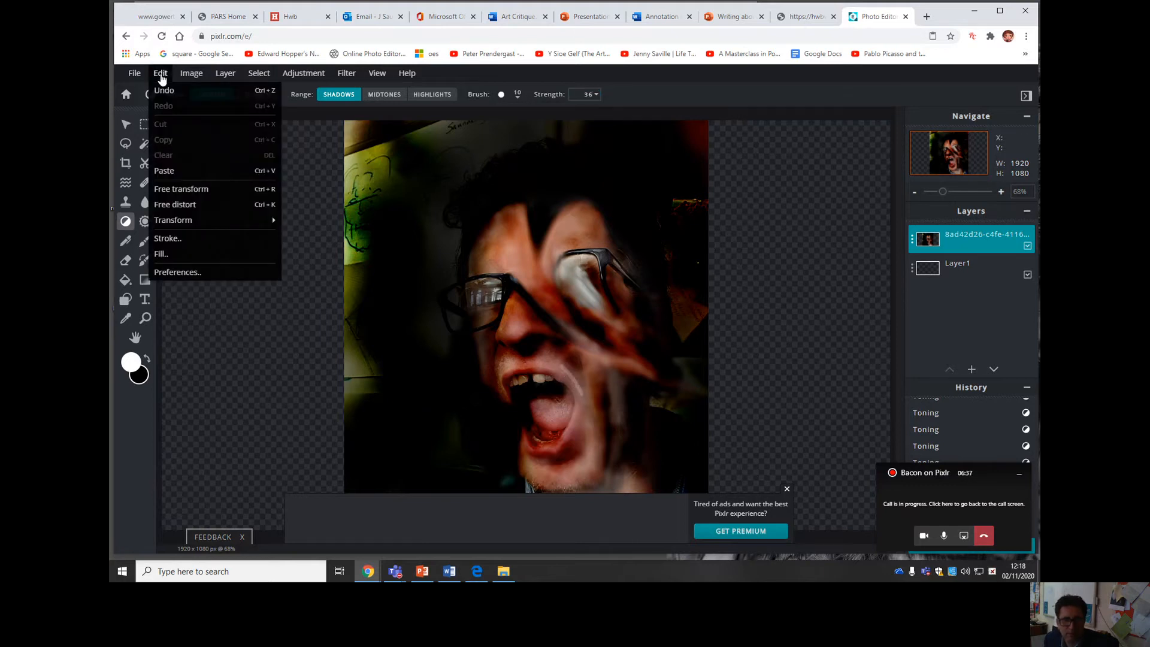
pyautogui.click(174, 98)
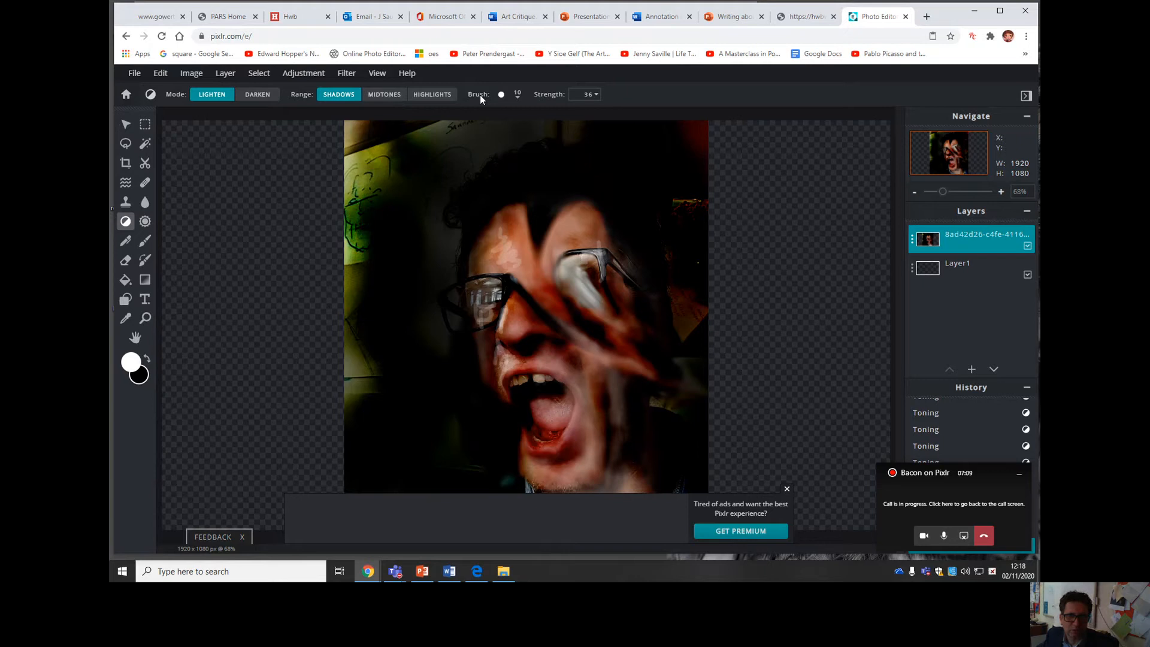
# - Add lightened strokes to both sides of the forehead and the cheek beside the mouth with a 50 px slanted calligraphic brush
pyautogui.click(501, 93)
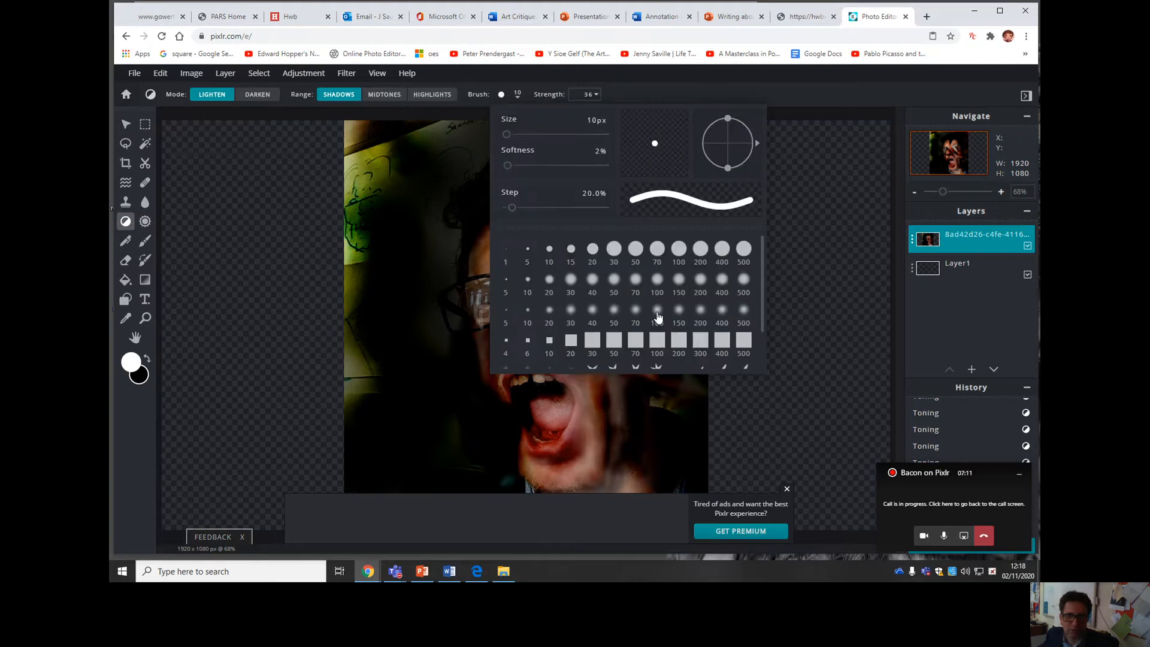
pyautogui.scroll(-1, 667, 330)
pyautogui.click(722, 326)
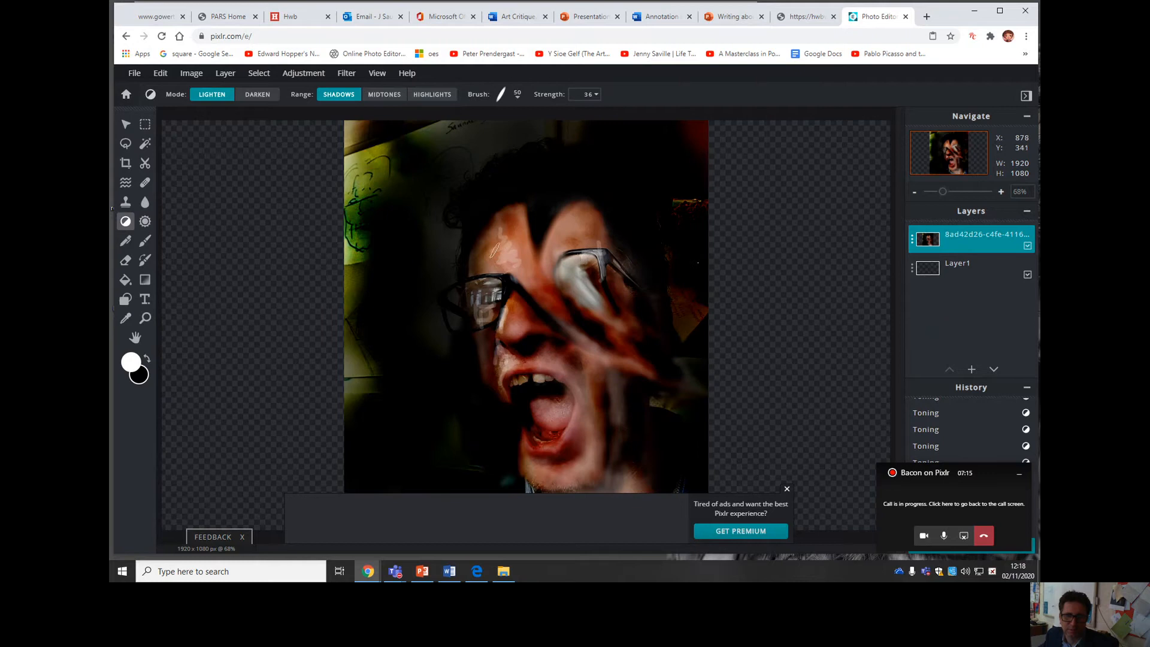
pyautogui.moveTo(498, 239); pyautogui.dragTo(517, 264)
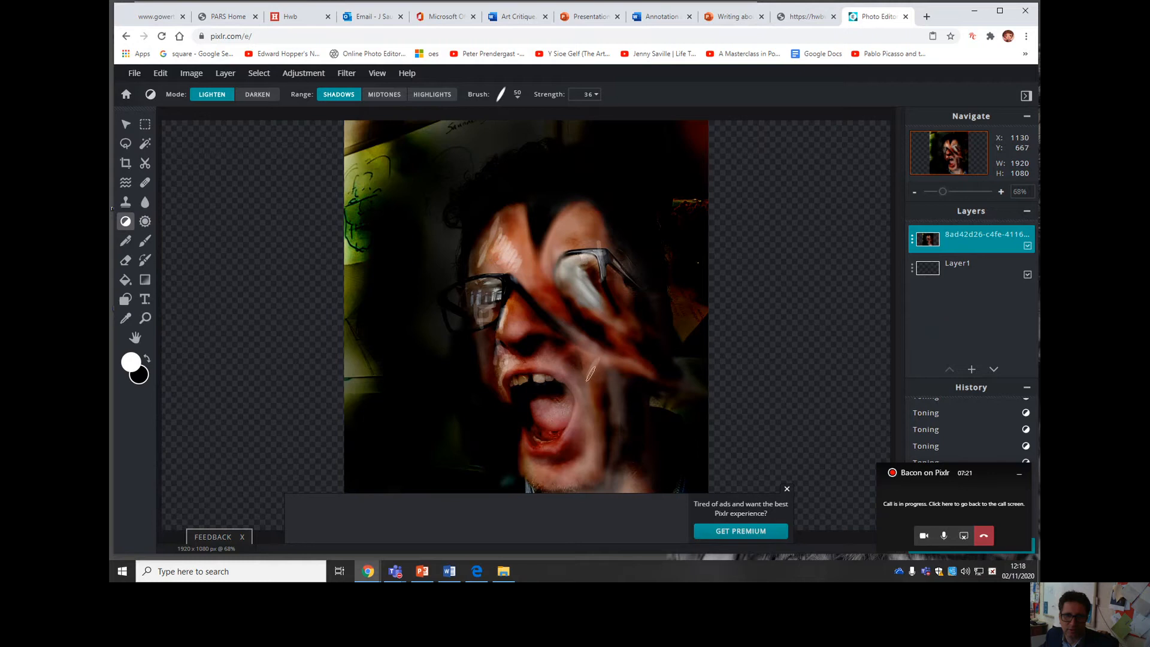
pyautogui.moveTo(595, 400); pyautogui.dragTo(595, 440)
pyautogui.moveTo(587, 371); pyautogui.dragTo(598, 426)
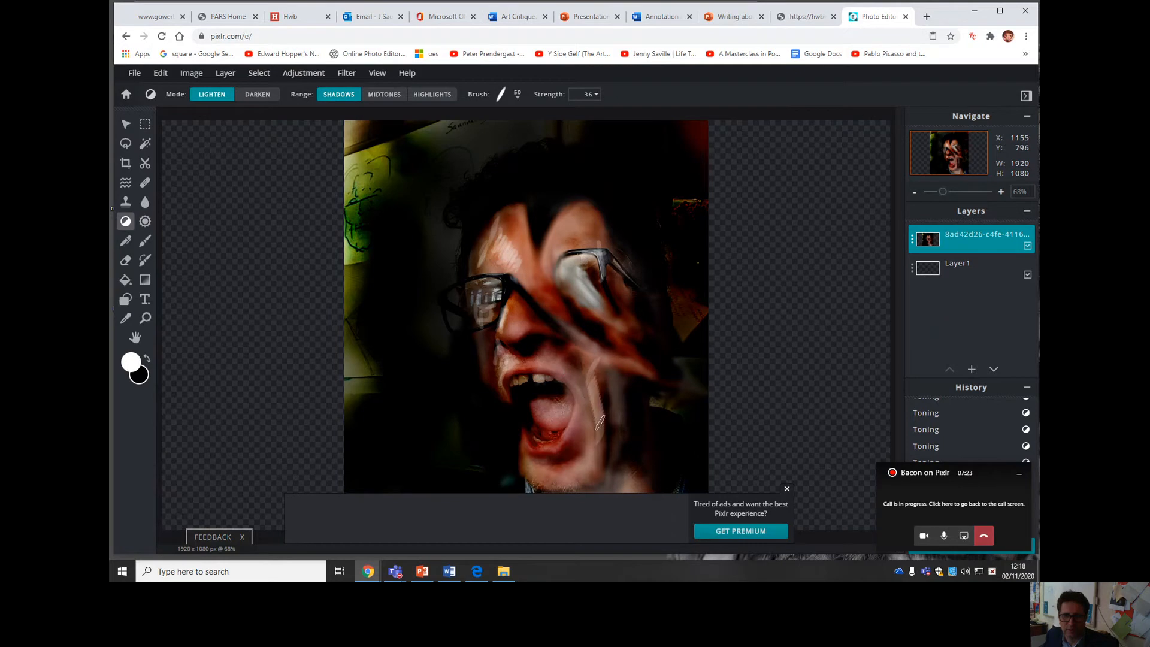
pyautogui.moveTo(592, 213)
pyautogui.mouseDown()
pyautogui.moveTo(572, 217)
pyautogui.moveTo(583, 231)
pyautogui.mouseUp()
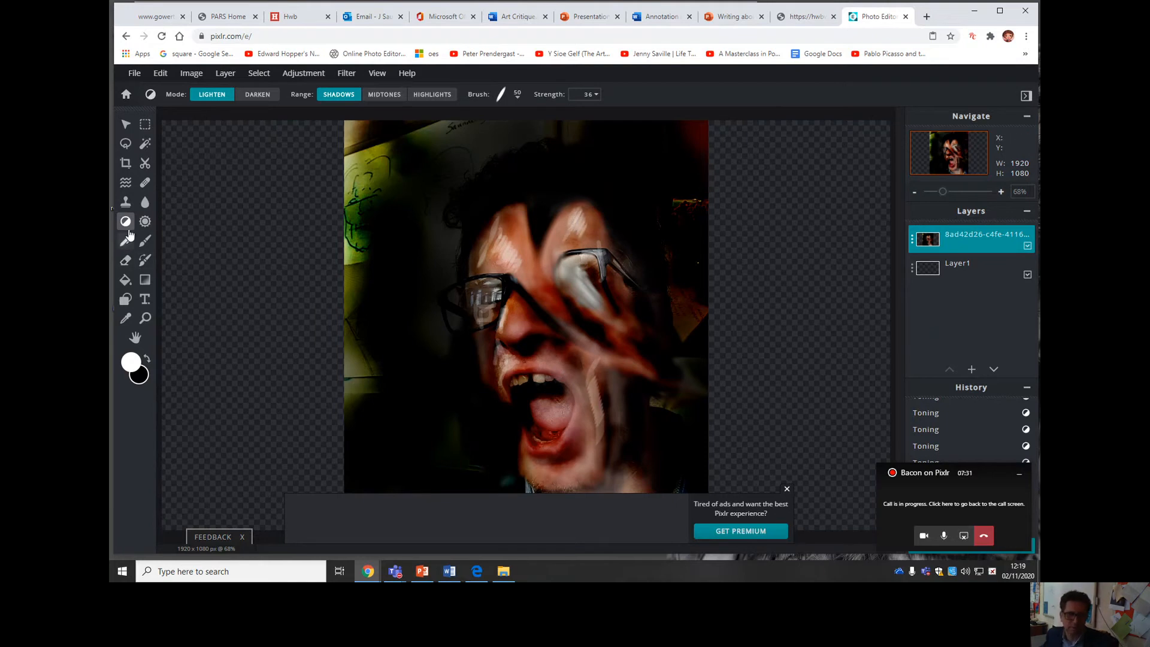
# - Blend the light strokes on the forehead and cheek with a soft 30 px detail brush, using Smudge and Blur
pyautogui.click(145, 202)
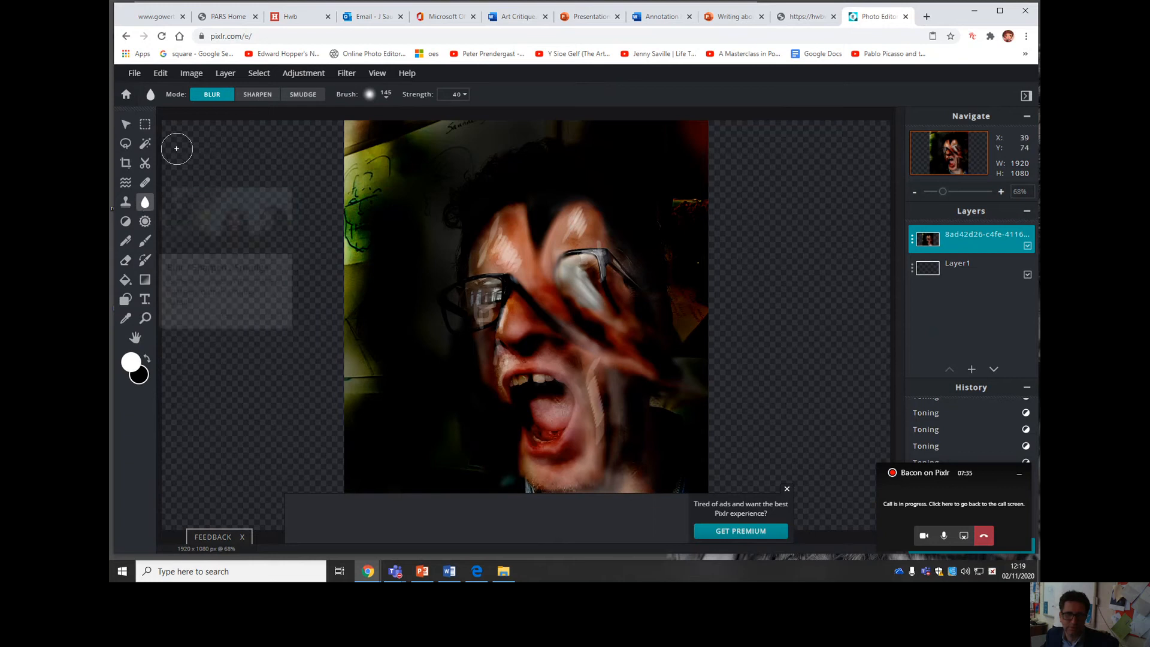
pyautogui.click(304, 98)
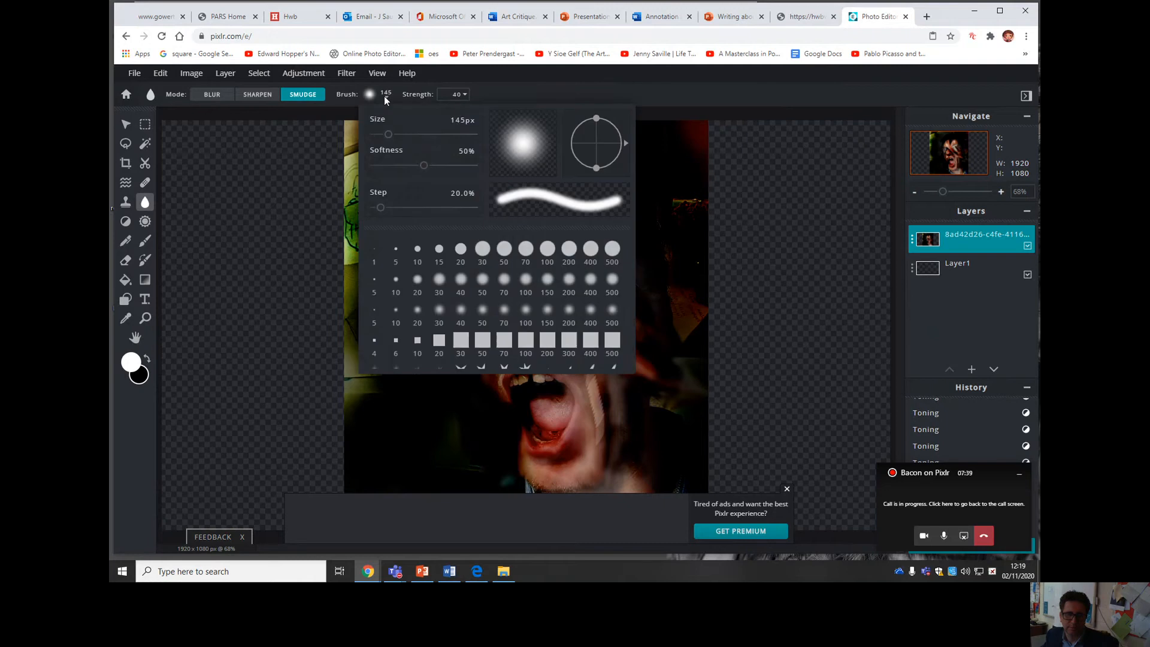
pyautogui.click(386, 100)
pyautogui.click(439, 279)
pyautogui.click(658, 262)
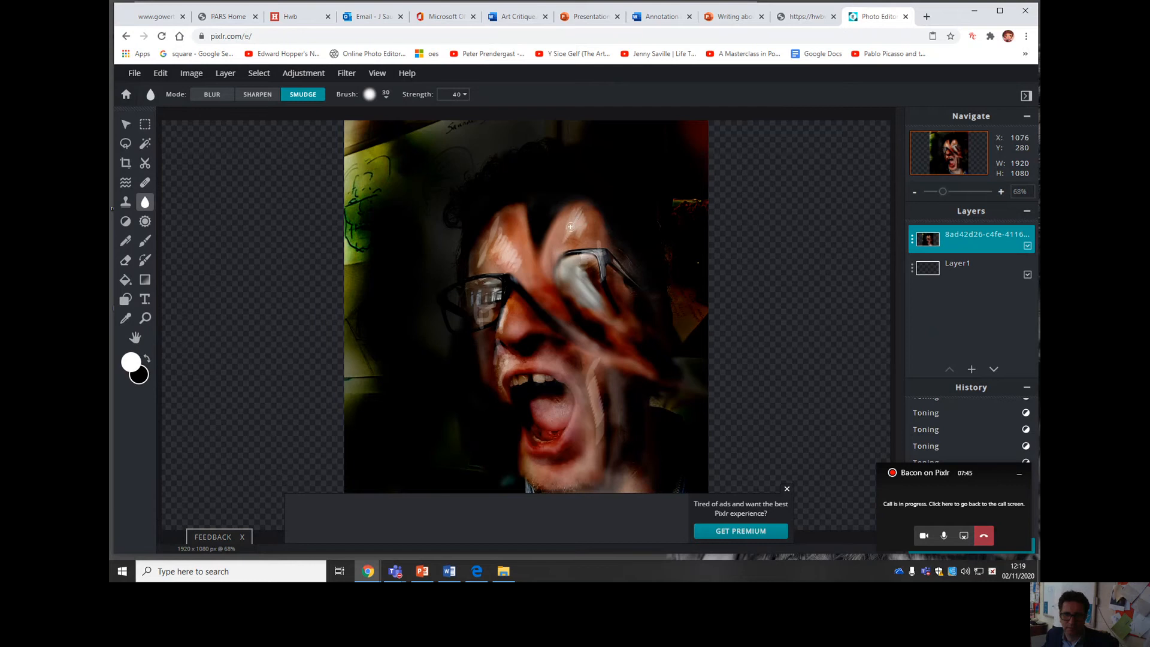
pyautogui.moveTo(574, 221); pyautogui.dragTo(572, 236)
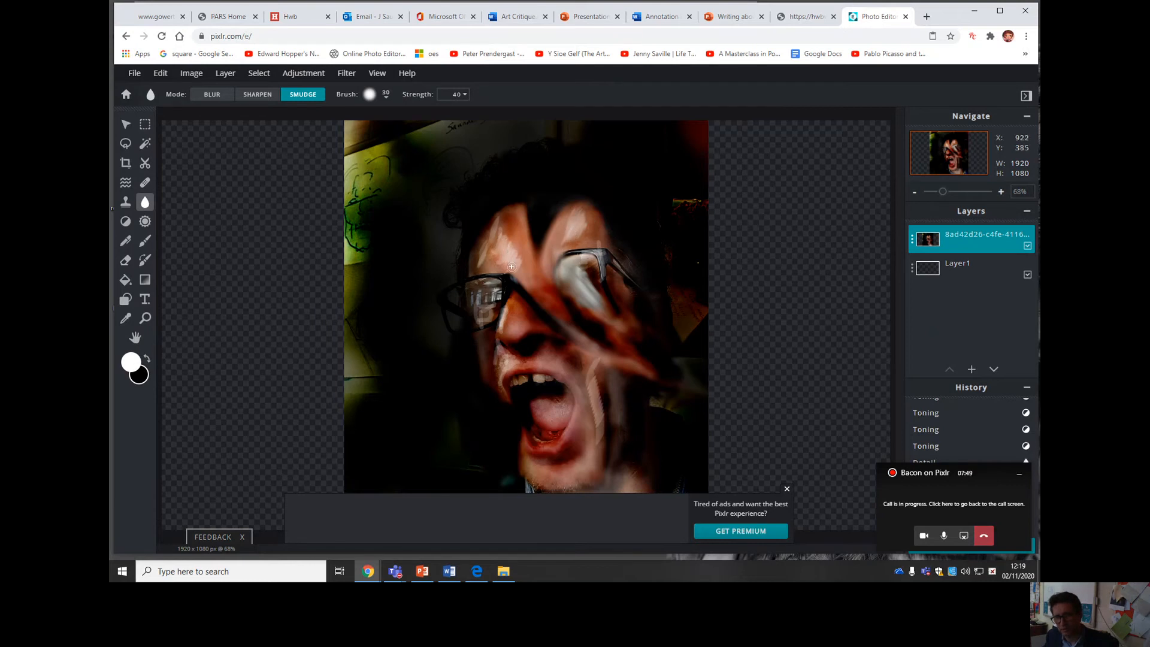
pyautogui.moveTo(516, 264)
pyautogui.mouseDown()
pyautogui.moveTo(497, 259)
pyautogui.moveTo(500, 247)
pyautogui.mouseUp()
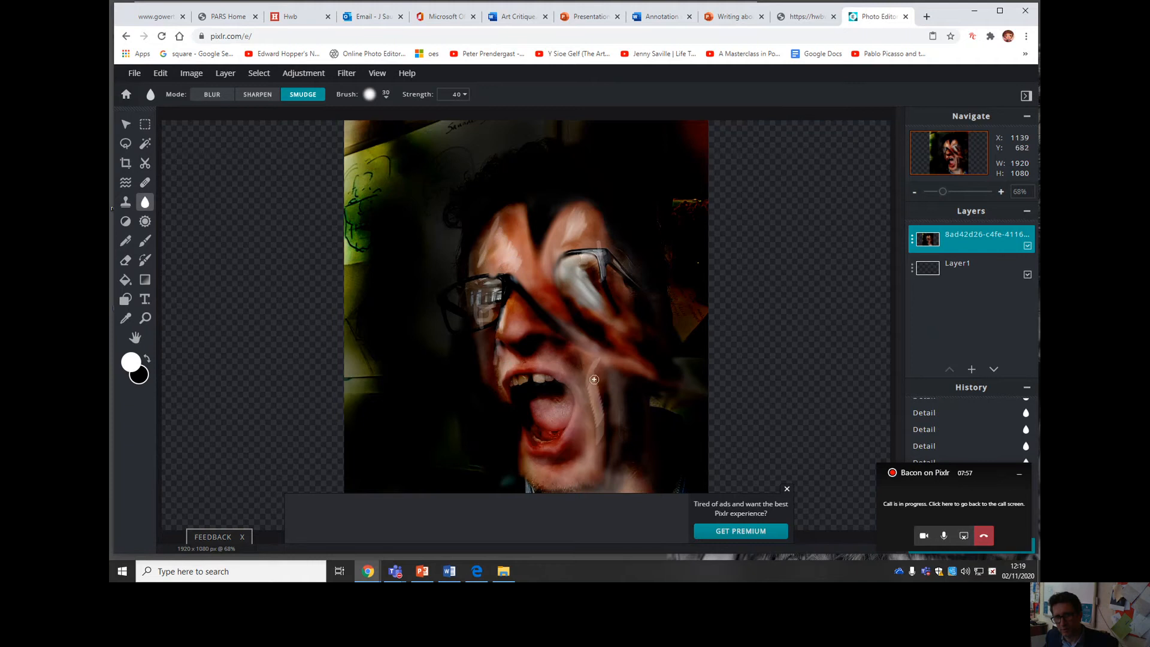
pyautogui.click(212, 96)
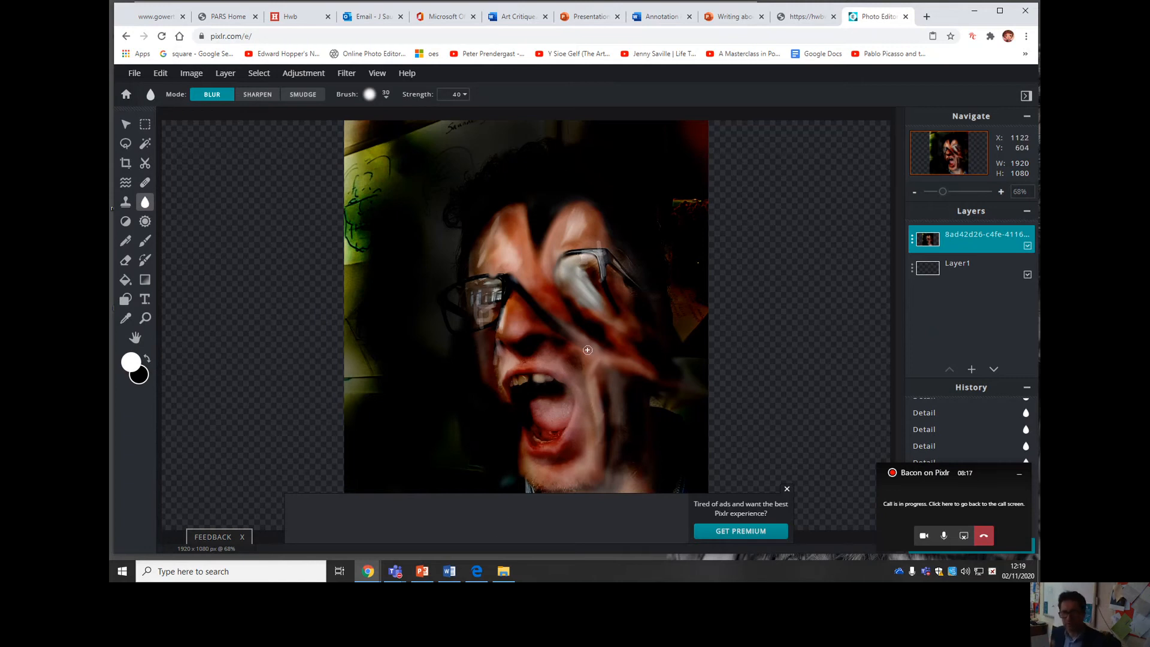
# - Increase the vibrance of the mouth and forehead with the Sponge tool, raising its strength to 56
pyautogui.click(126, 223)
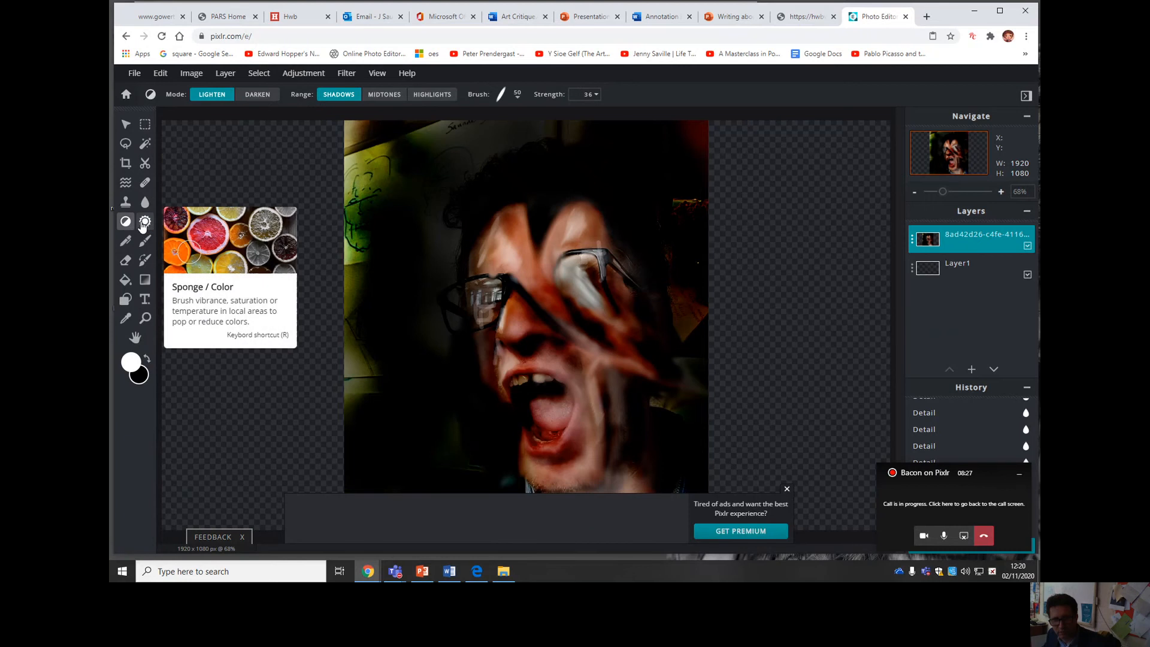
pyautogui.click(144, 223)
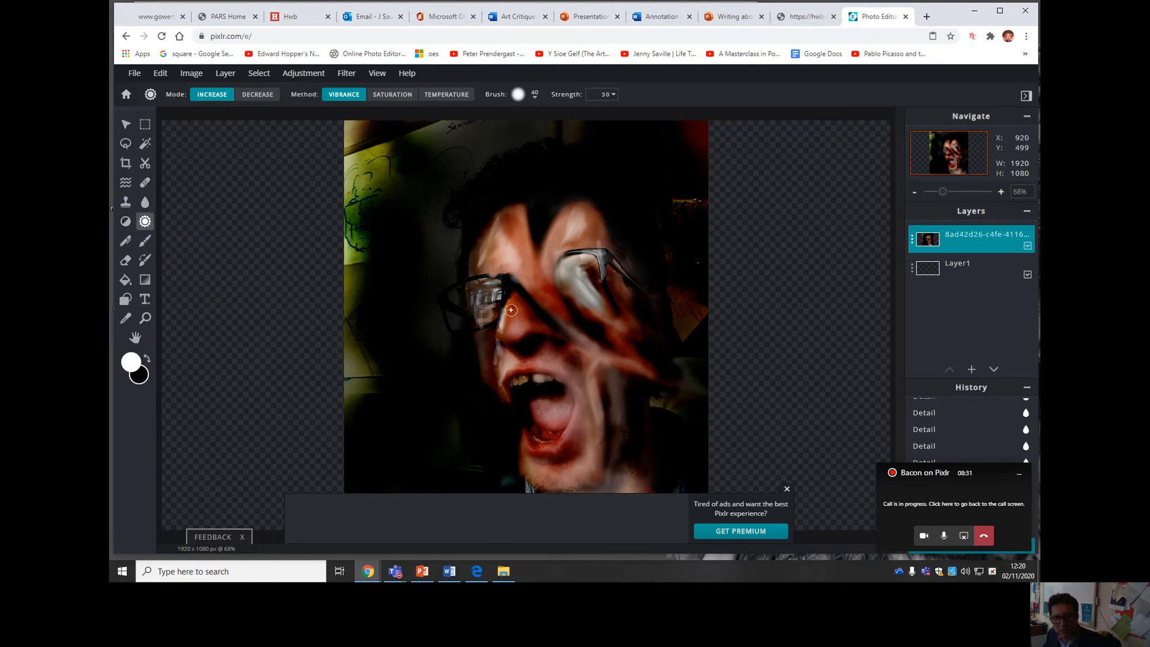
pyautogui.click(568, 413)
pyautogui.click(605, 97)
pyautogui.click(572, 114)
pyautogui.click(552, 227)
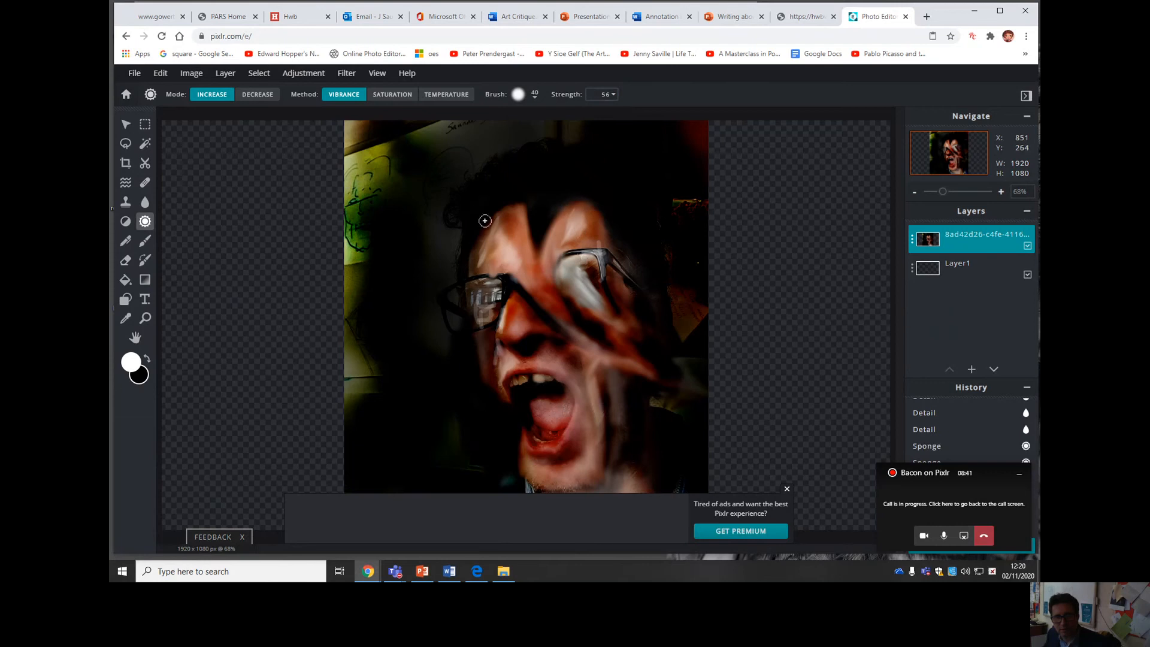
pyautogui.moveTo(481, 264); pyautogui.dragTo(515, 295)
# - Decrease the vibrance of the forehead above the smeared eye with the Sponge tool
pyautogui.click(261, 100)
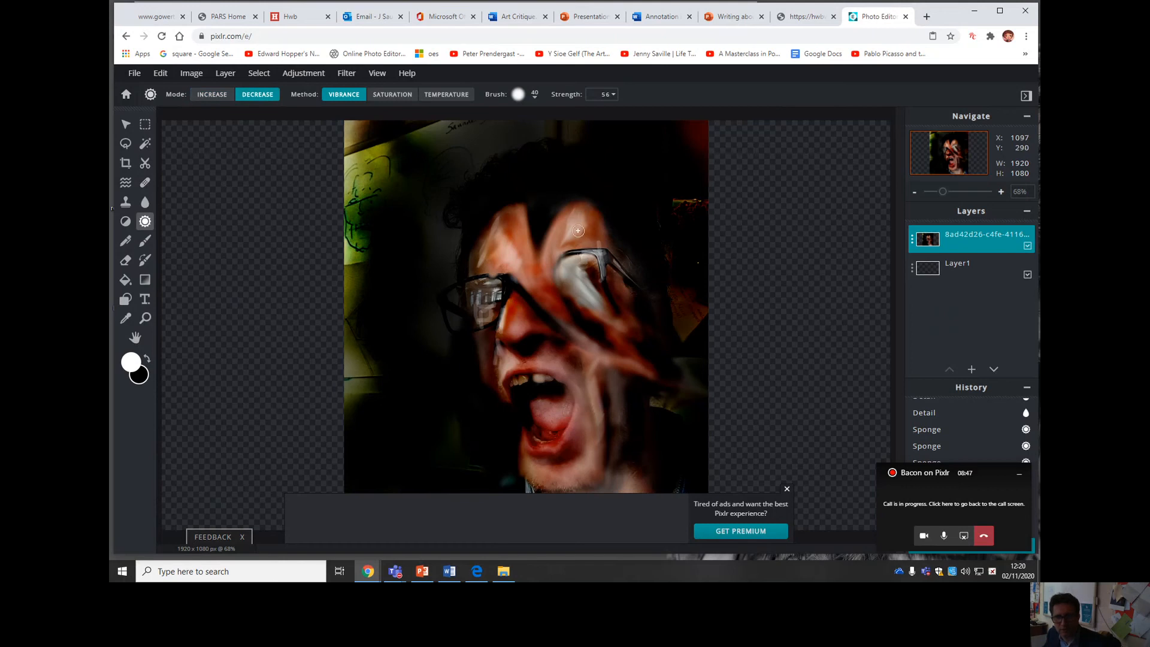
pyautogui.moveTo(593, 237); pyautogui.dragTo(610, 240)
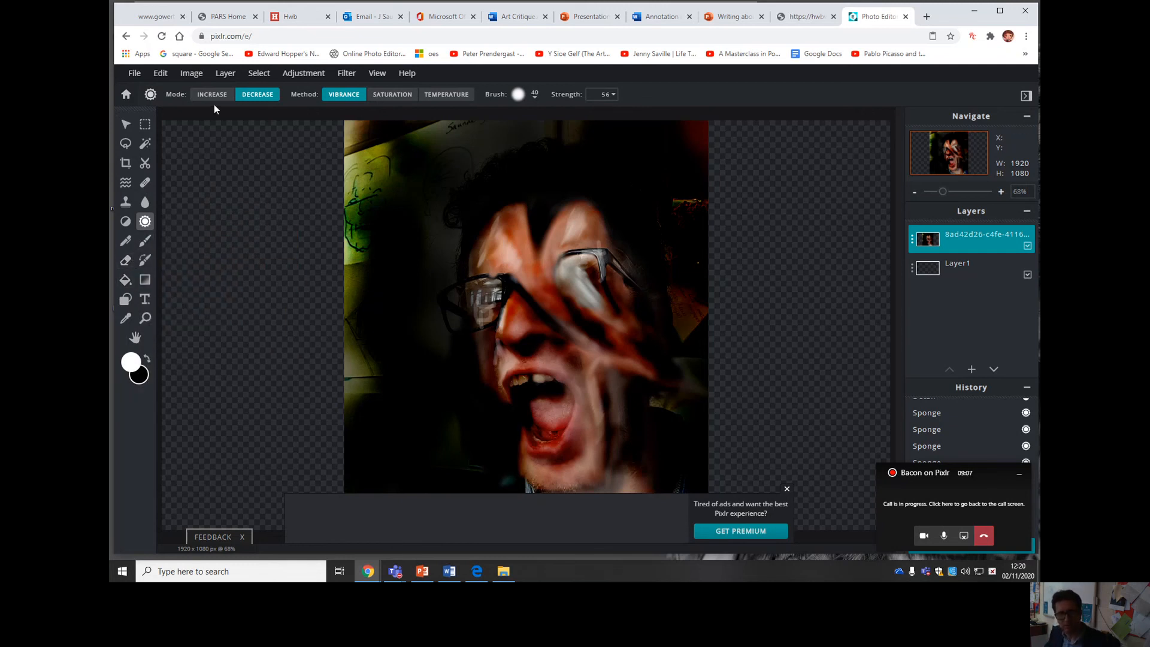
# - Select a rectangle of about 686 × 958 px around the head and crop the image to it
pyautogui.click(145, 124)
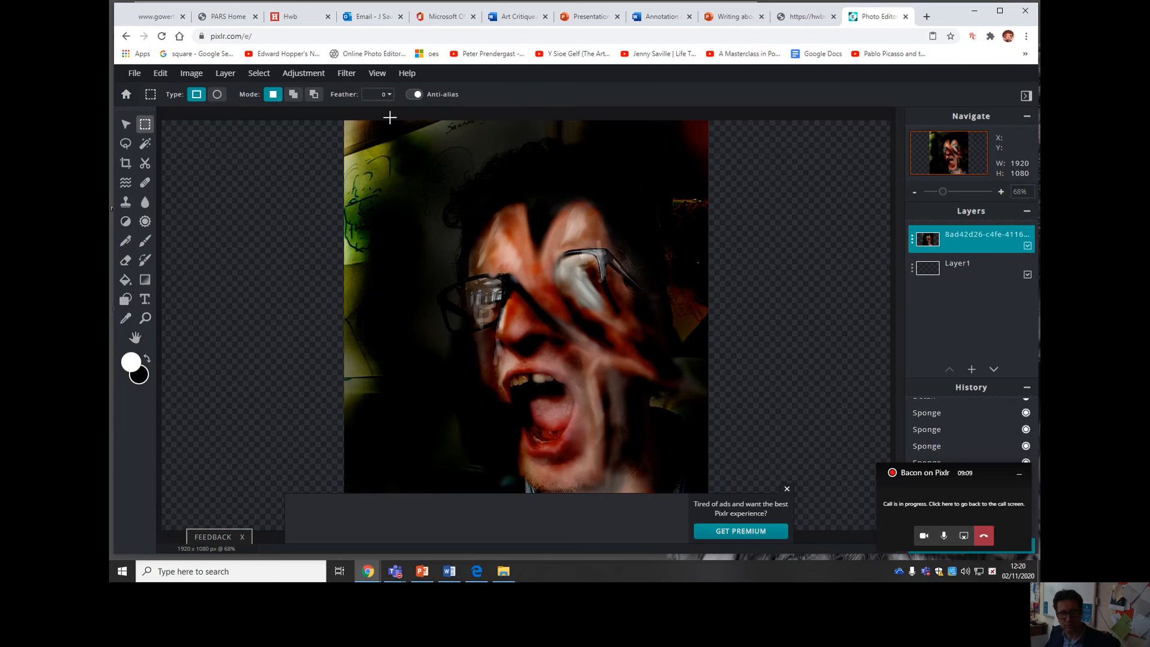
pyautogui.moveTo(418, 127); pyautogui.dragTo(677, 497)
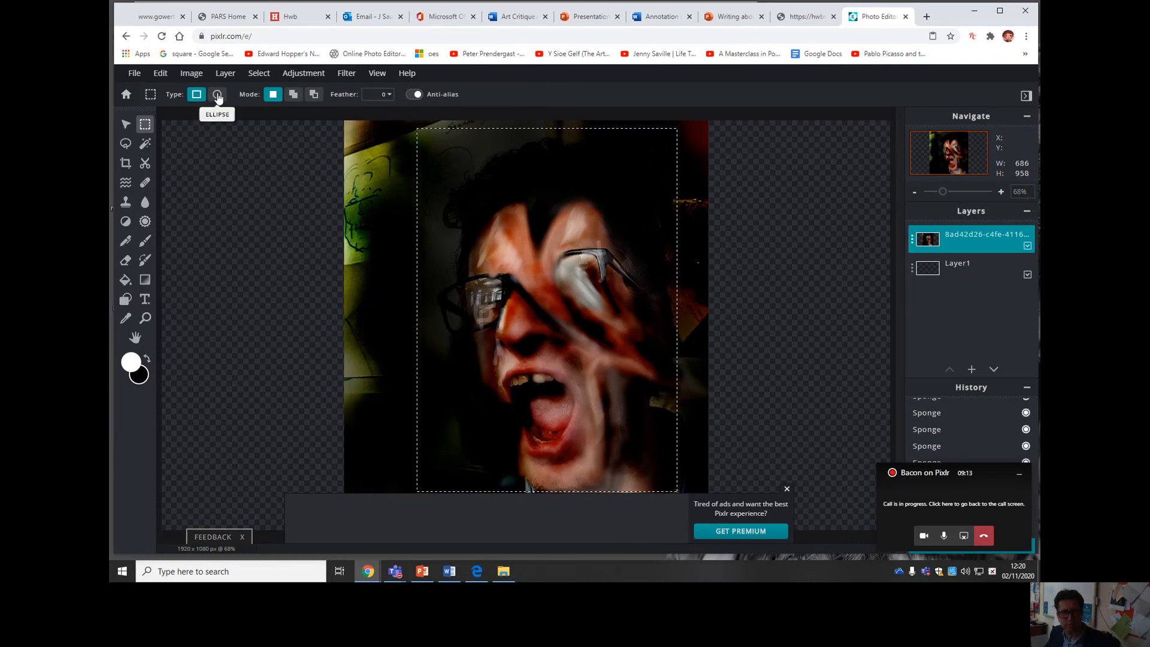
pyautogui.click(163, 74)
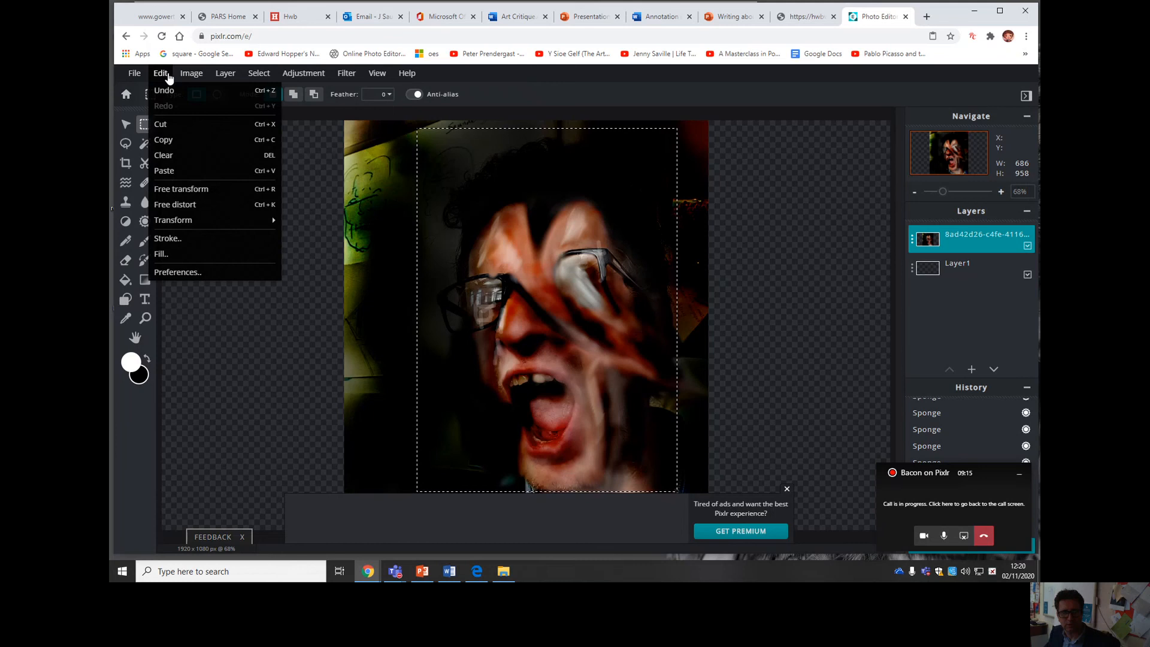
pyautogui.click(192, 75)
pyautogui.click(191, 140)
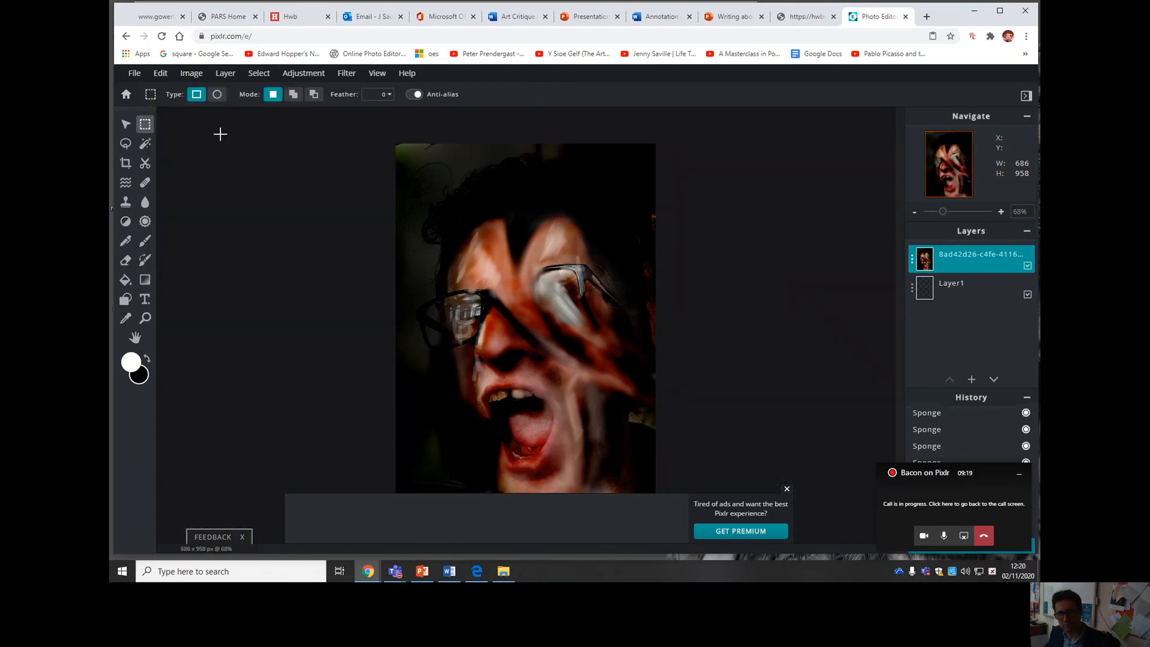
# - Open the save settings for the cropped portrait and end the ongoing call
pyautogui.scroll(-3, 668, 306)
pyautogui.scroll(1, 666, 306)
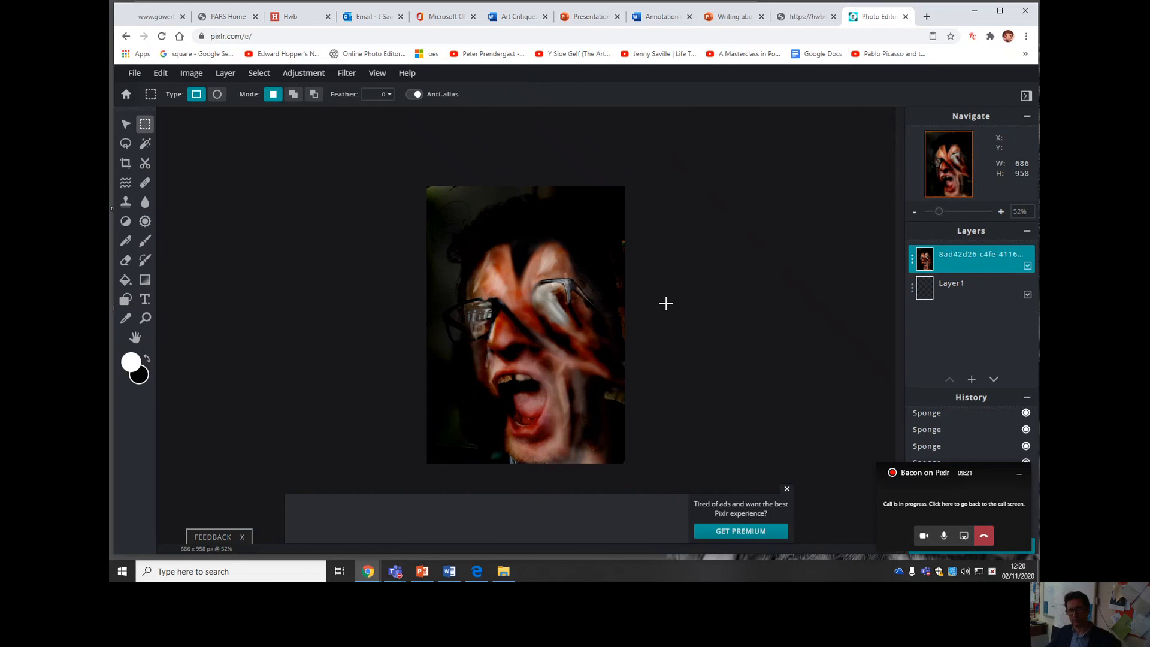
pyautogui.click(135, 73)
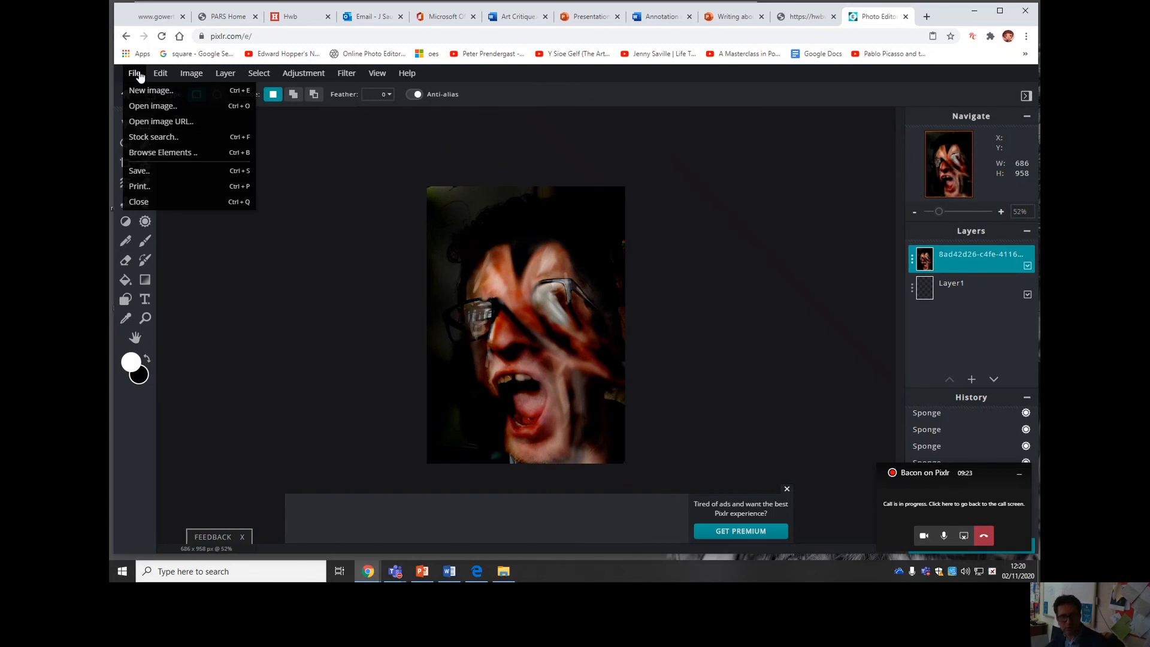
pyautogui.click(143, 171)
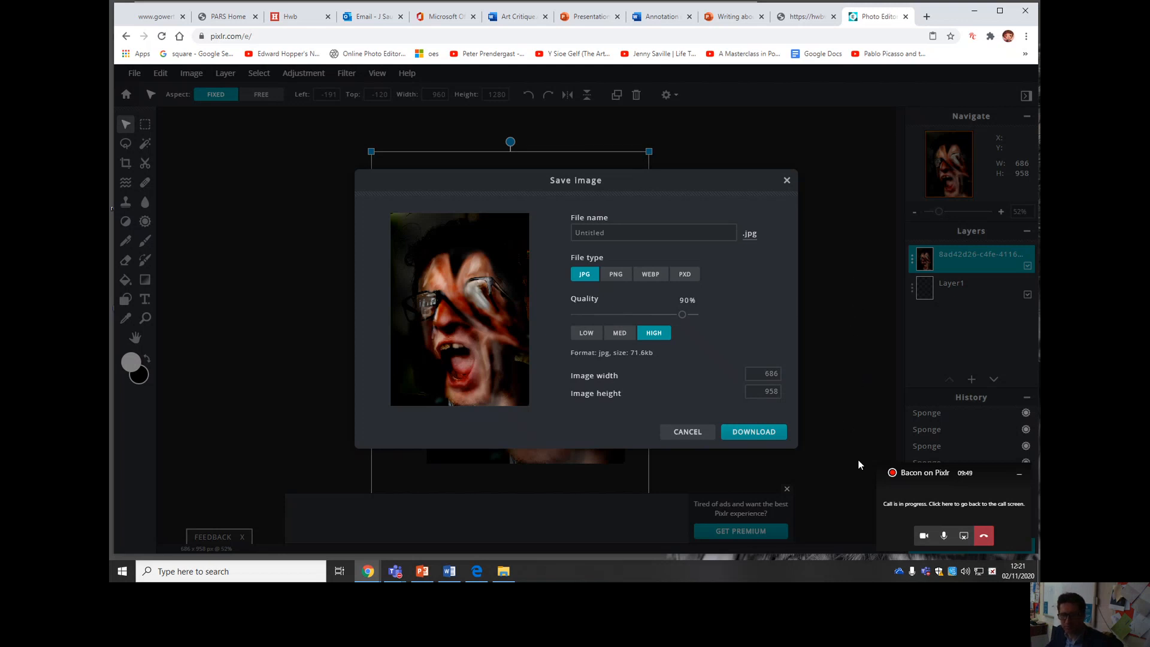
pyautogui.click(983, 535)
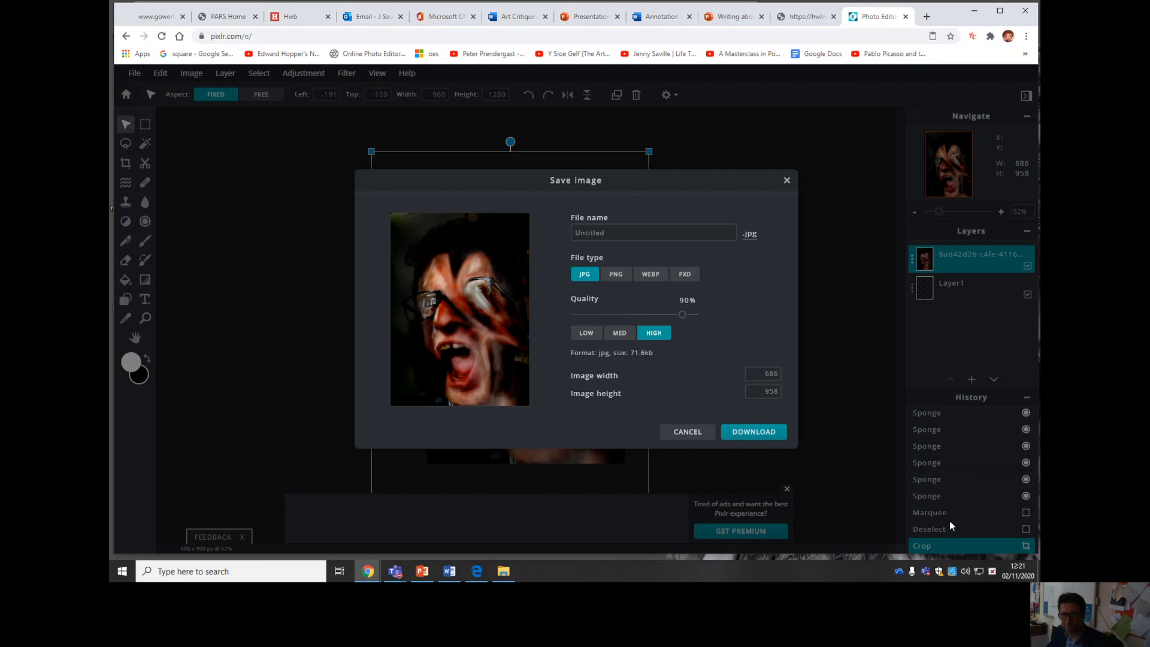